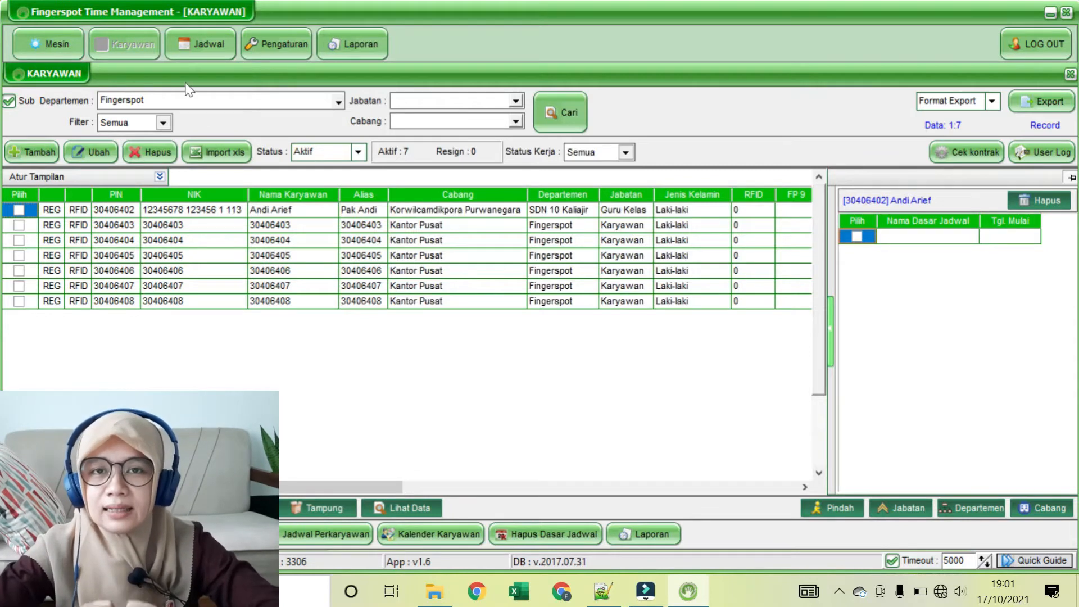
pyautogui.click(190, 63)
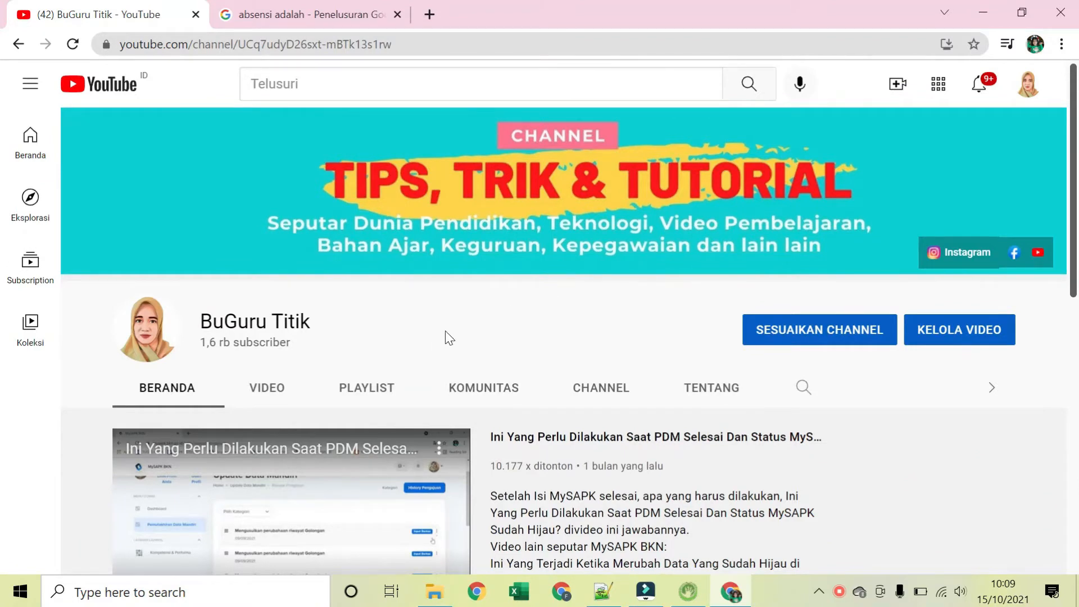
# - Browse the playlists created on the YouTube channel, including the FingerPrint and Tutorial Excel ones
pyautogui.click(386, 400)
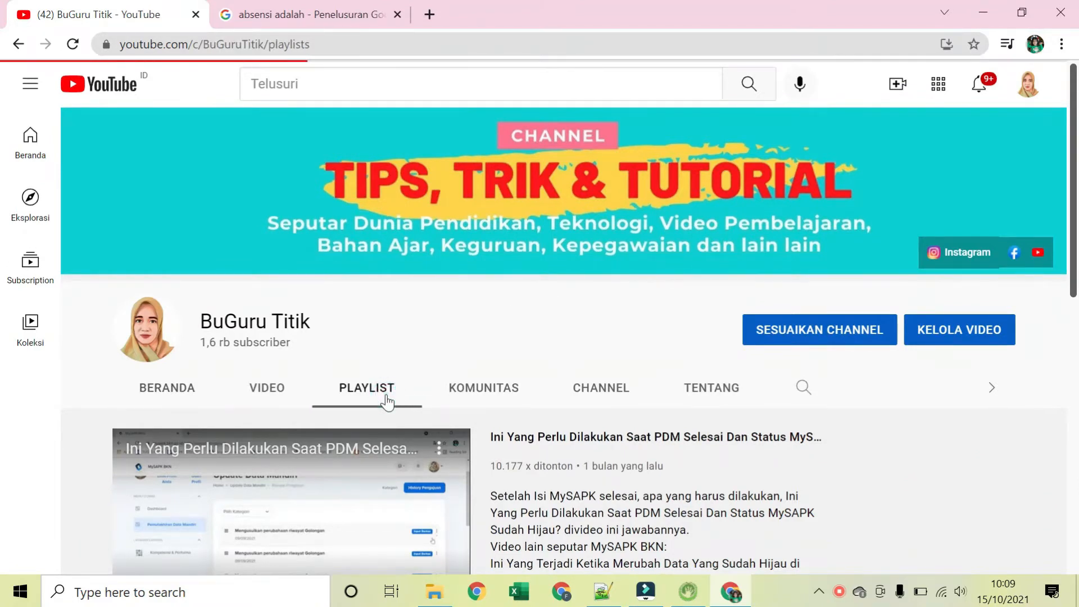
pyautogui.scroll(-3, 386, 400)
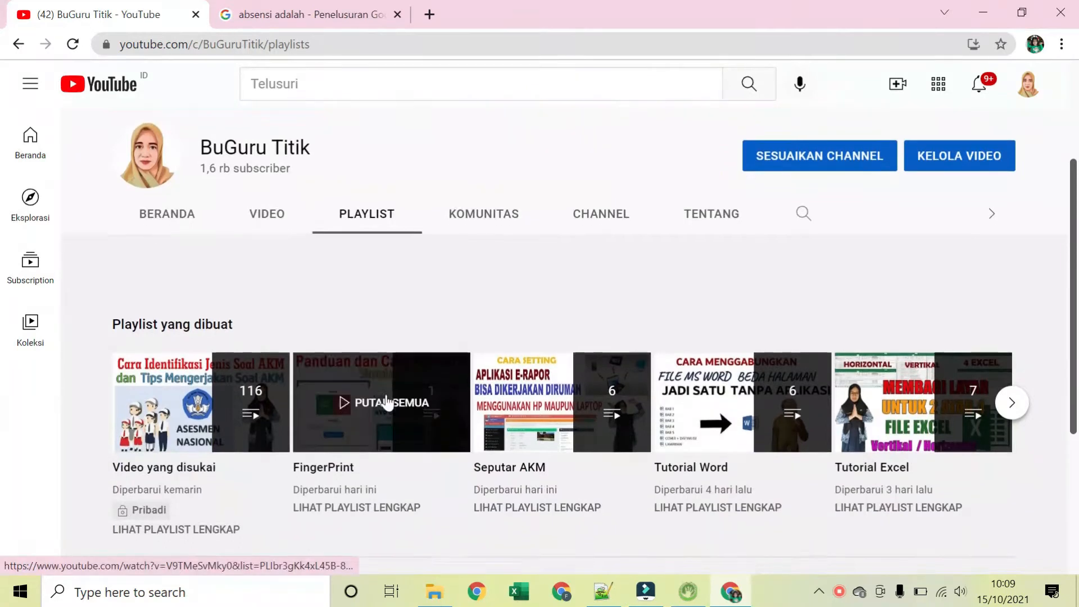
pyautogui.scroll(-1, 386, 400)
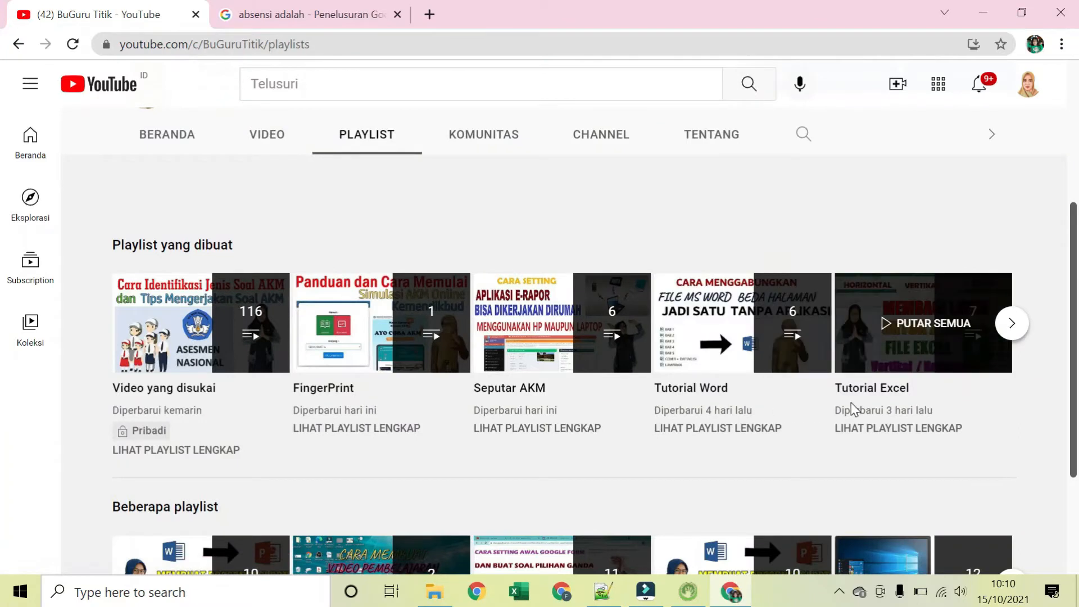
pyautogui.click(1025, 339)
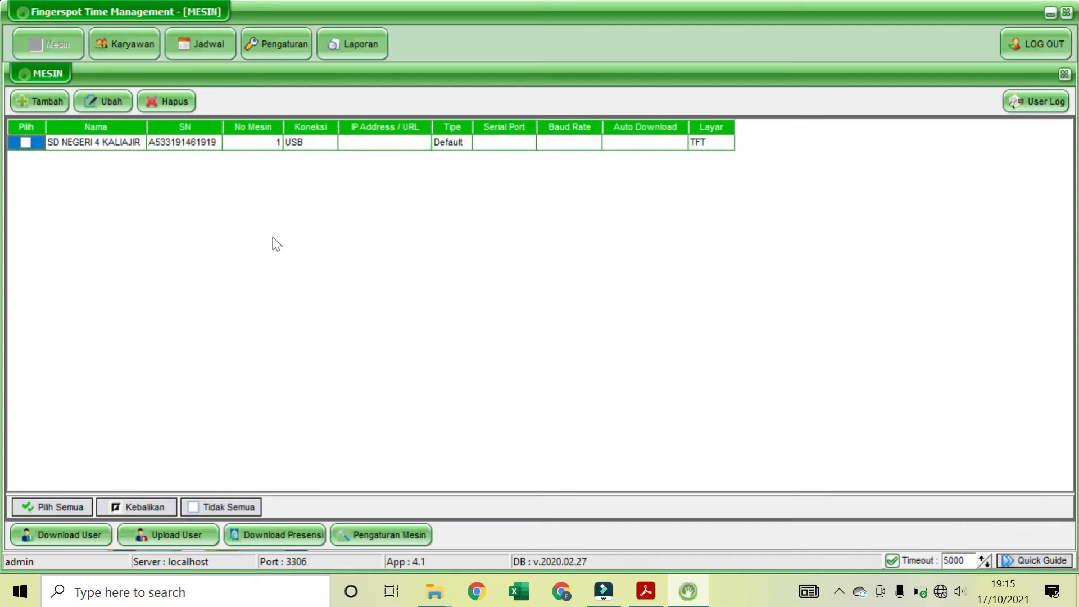
pyautogui.click(209, 51)
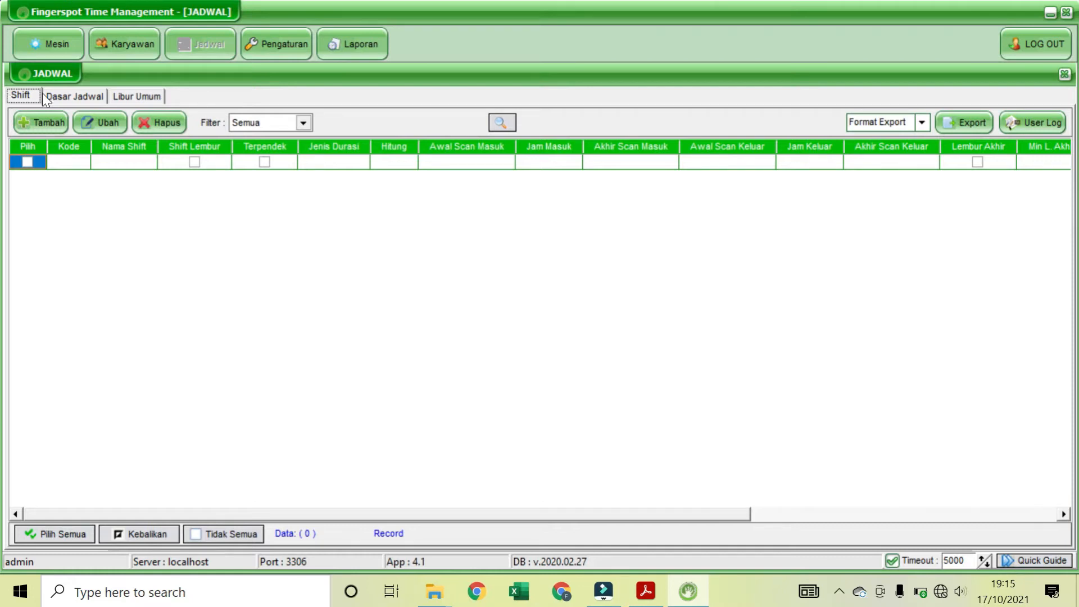
pyautogui.click(42, 123)
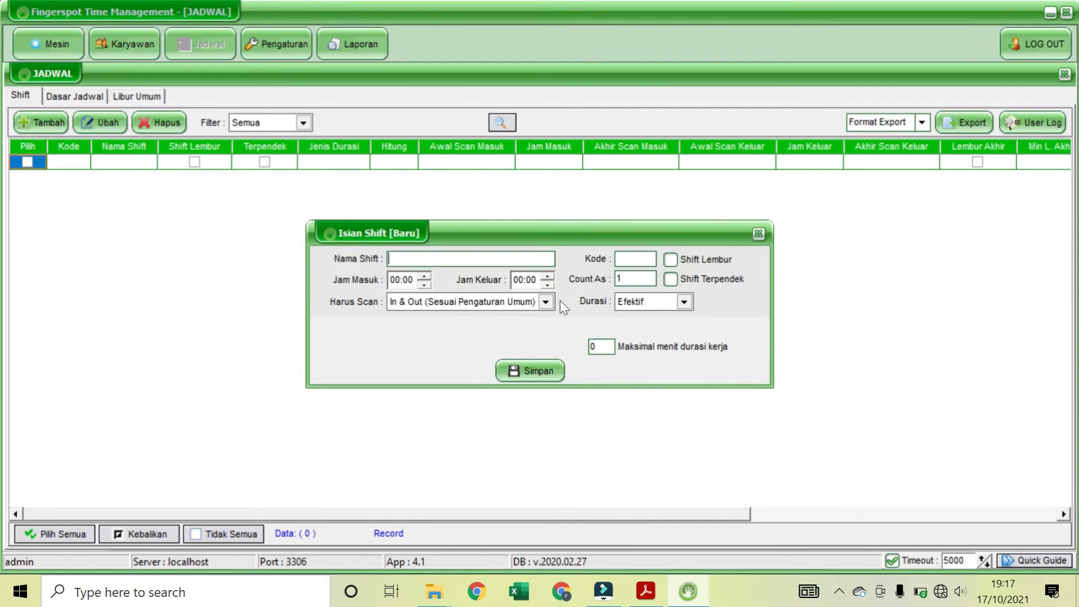
pyautogui.click(759, 235)
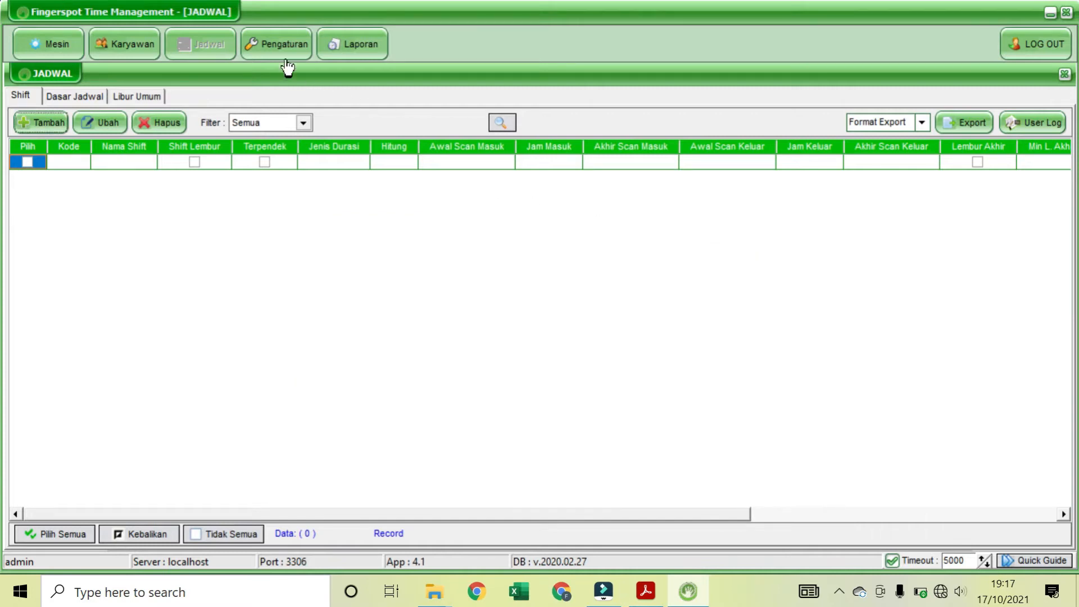
# - Switch the global usage mode to Pilihan Advance and save the global settings
pyautogui.click(279, 53)
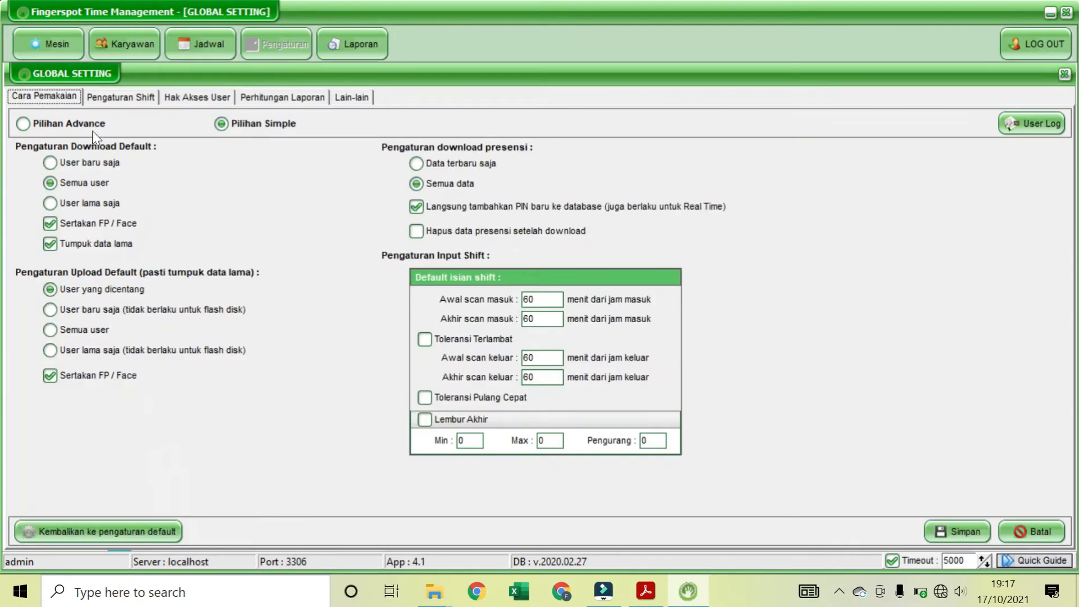
pyautogui.click(22, 124)
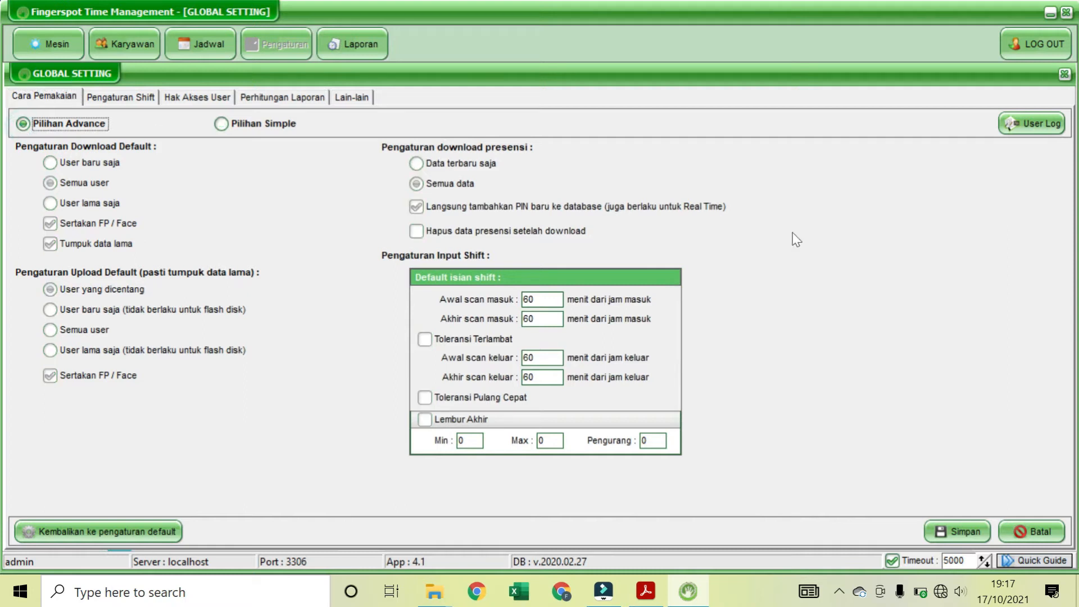
pyautogui.click(943, 523)
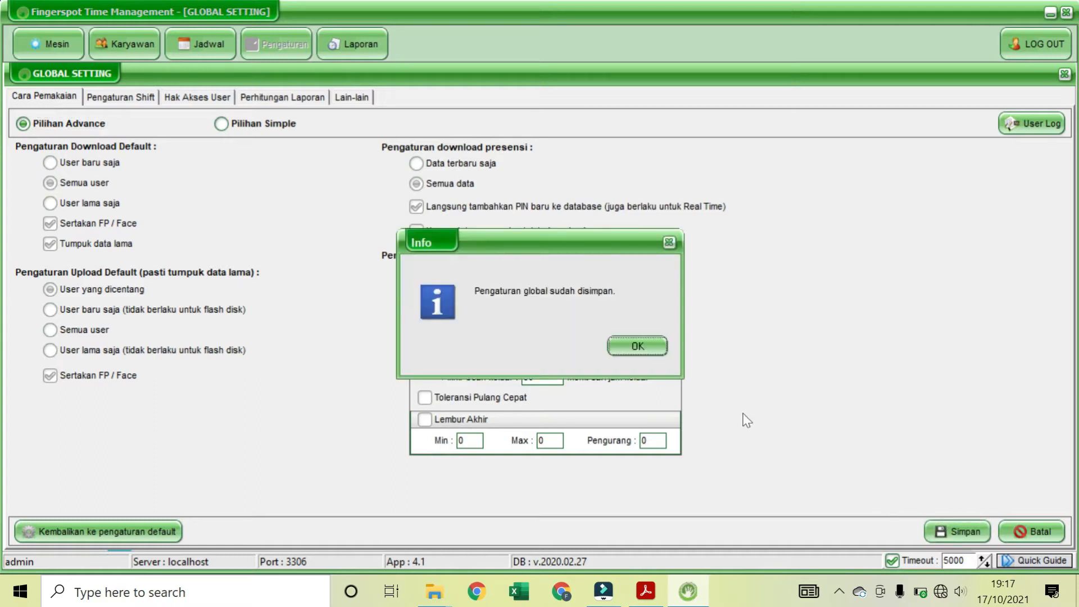
pyautogui.click(657, 352)
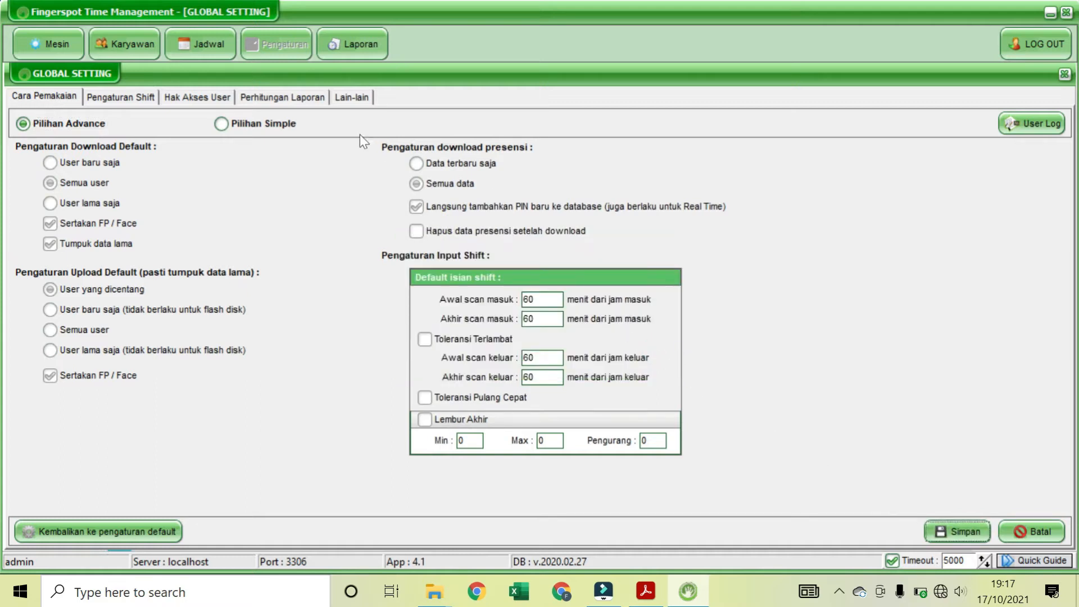
# - Start a new shift named SENIN-KAMIS with Mulai Jam Masuk 05:00, Jam Masuk 07:00 and Akhir Jam Masuk 08:00
pyautogui.click(211, 50)
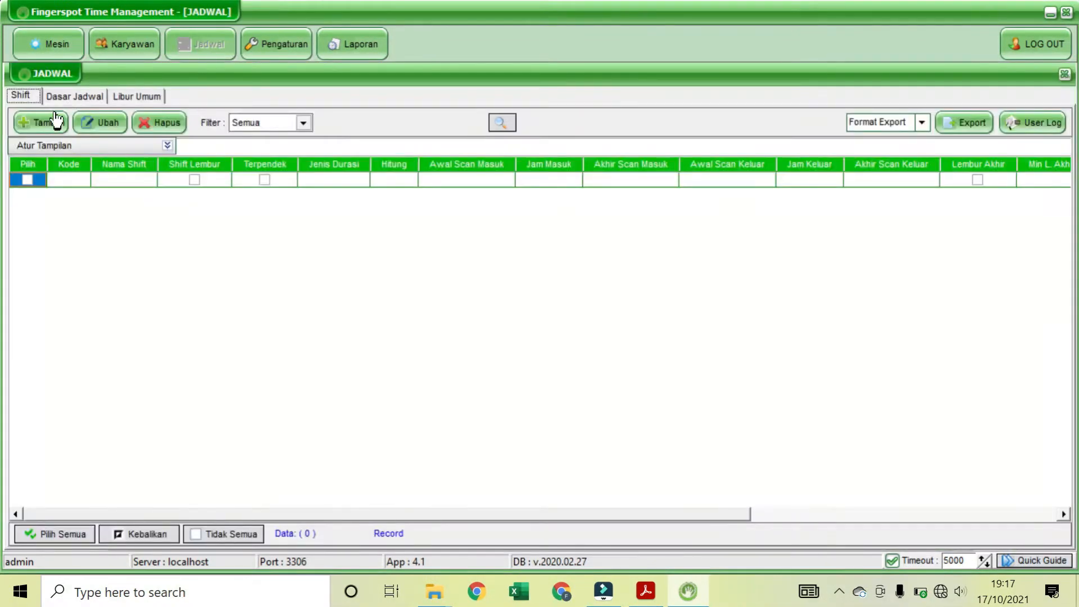
pyautogui.click(56, 121)
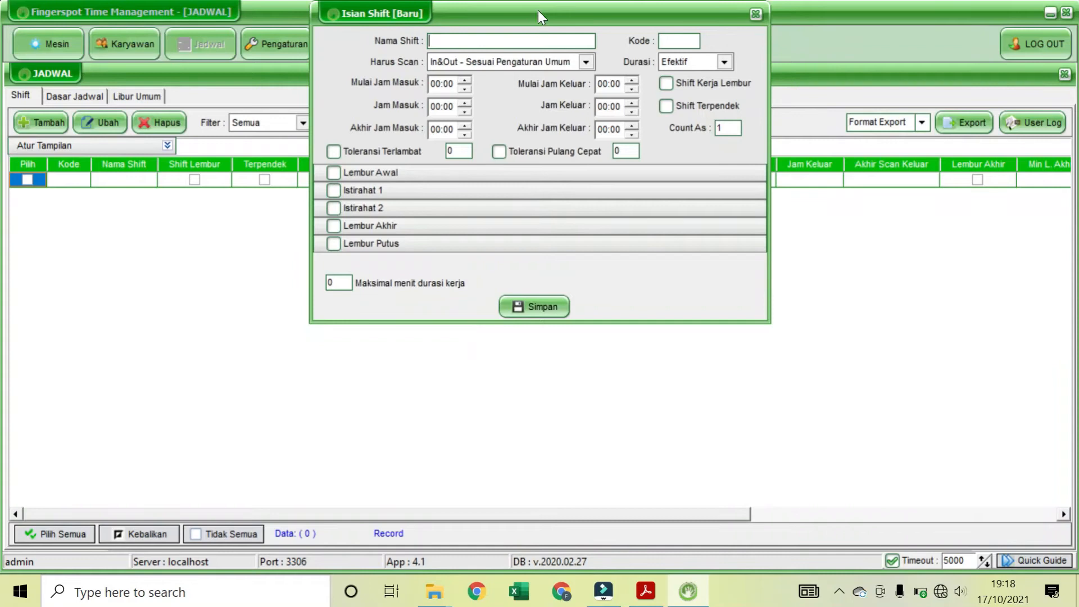
pyautogui.moveTo(539, 14); pyautogui.dragTo(535, 152)
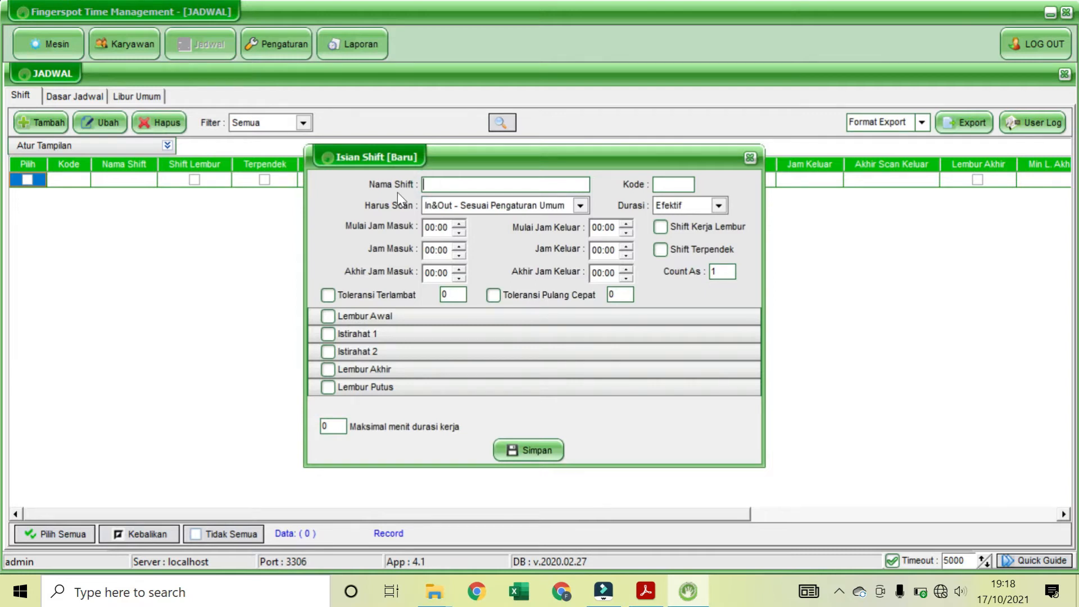
pyautogui.write('SENIN-KAMIS')
pyautogui.click(437, 227)
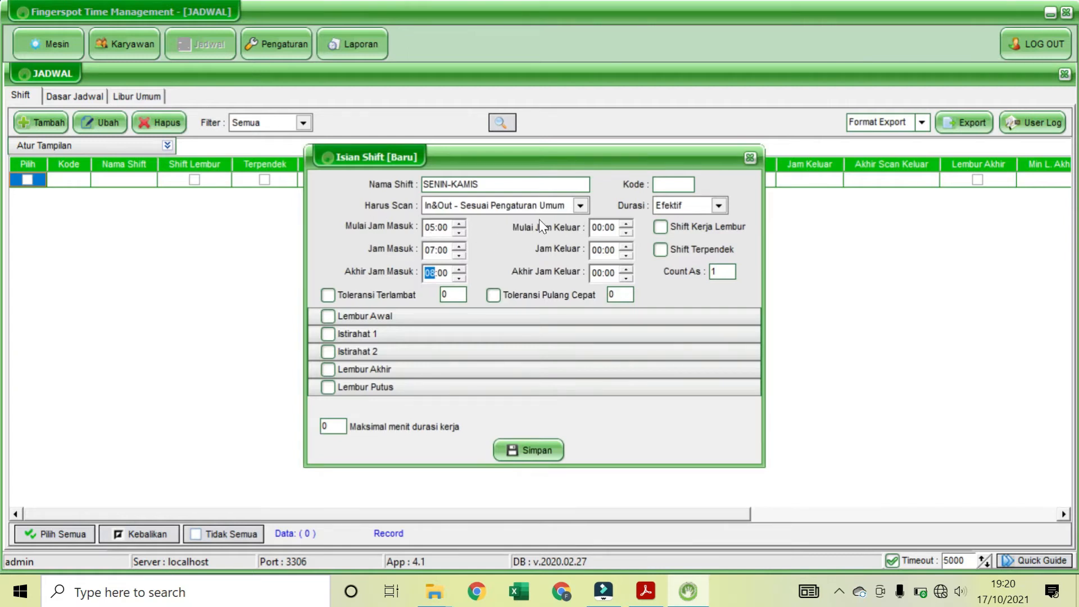
# - Give the SENIN-KAMIS shift exit times 13:30 (start), 14:30 (Jam Keluar) and 17:00 (end) with code 1, and save it
pyautogui.click(594, 252)
pyautogui.click(596, 227)
pyautogui.click(598, 273)
pyautogui.write('1')
pyautogui.click(533, 451)
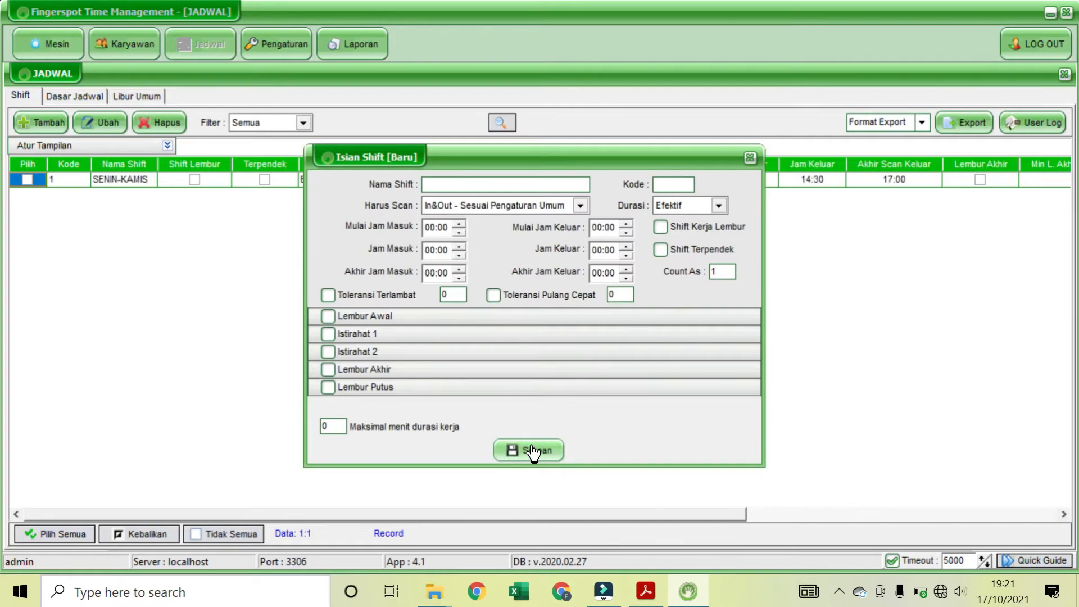
# - Enter a second shift named JUMAT with code 2 and entry times 05:00 (start), 07:00 (Jam Masuk) and 08:00 (end)
pyautogui.moveTo(505, 163); pyautogui.dragTo(524, 303)
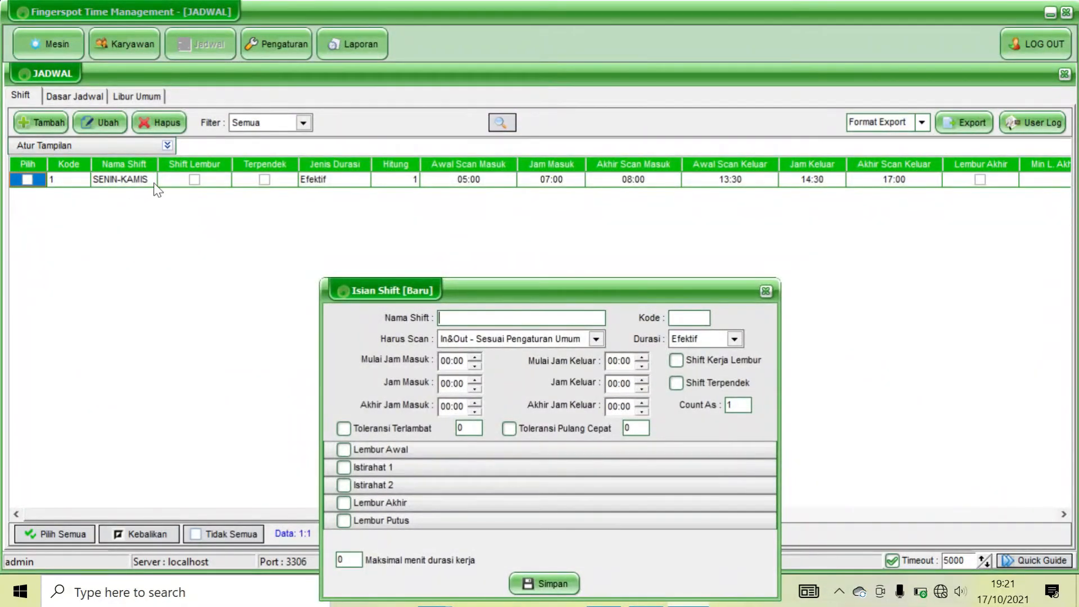
pyautogui.moveTo(517, 294); pyautogui.dragTo(511, 196)
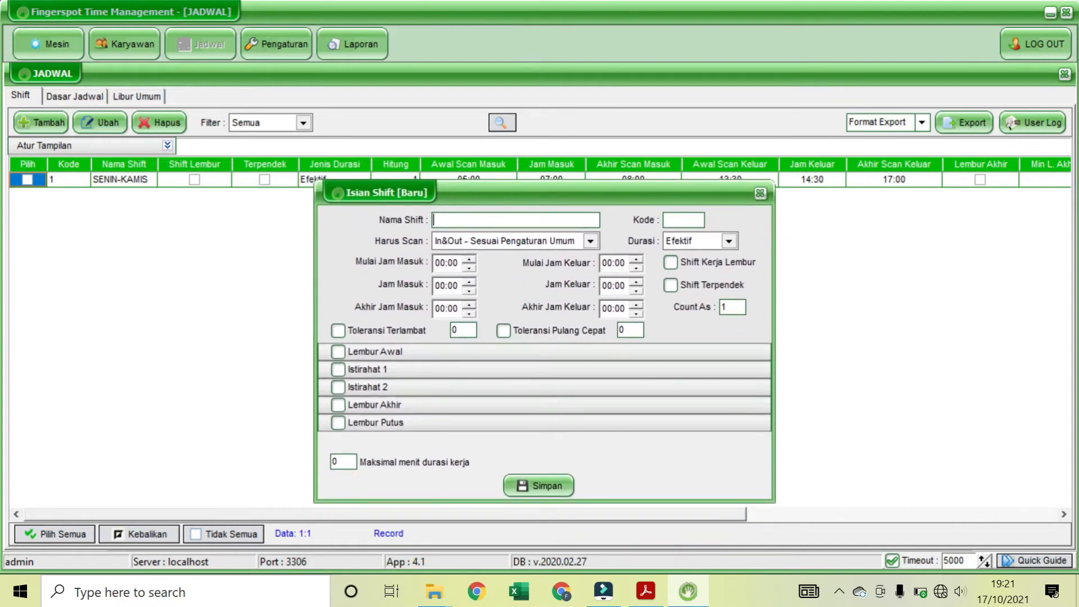
pyautogui.write('JUMAT')
pyautogui.click(675, 218)
pyautogui.write('2')
pyautogui.click(440, 268)
pyautogui.write('05')
# - Set the JUMAT shift's exit times to 10:00 (start), 11:00 (Jam Keluar) and 15:00 (end), and save it
pyautogui.click(605, 264)
pyautogui.write('10')
pyautogui.click(607, 313)
pyautogui.click(554, 487)
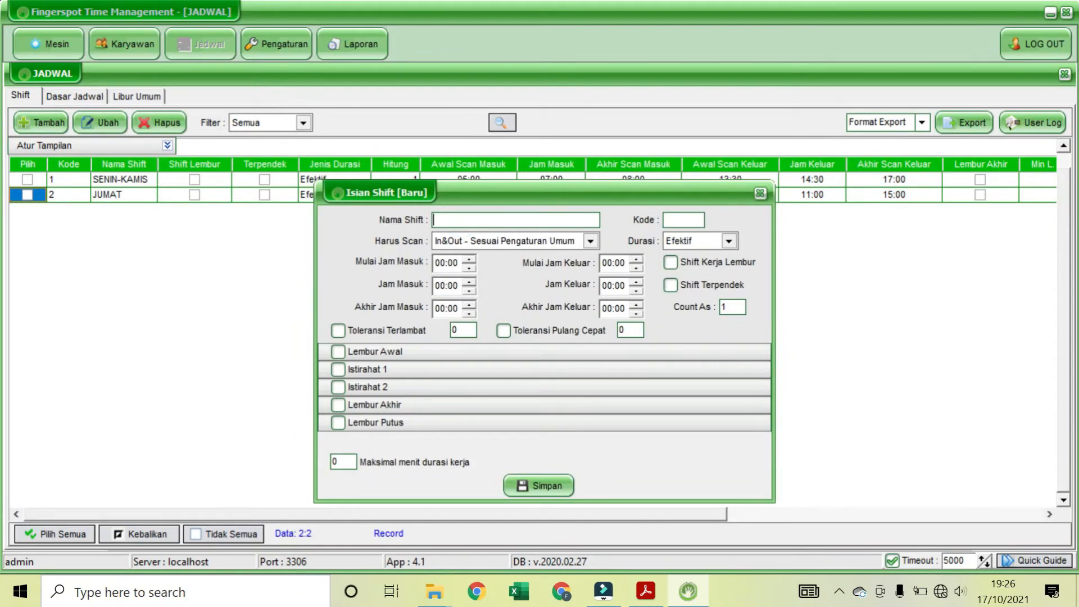
# - Save a third shift named SABTU, code 3, with entry times 05:00, 07:00, 08:00 and exit times 12:00, 13:00, 17:00, and close the form
pyautogui.write('SABTU')
pyautogui.click(685, 220)
pyautogui.write('3')
pyautogui.click(607, 267)
pyautogui.click(551, 487)
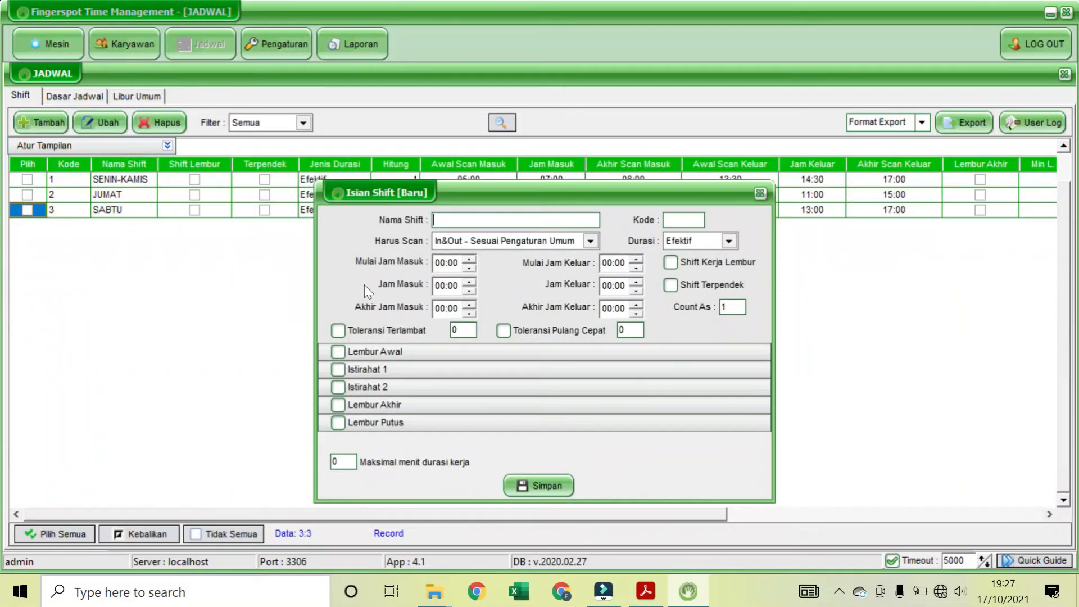
pyautogui.click(760, 194)
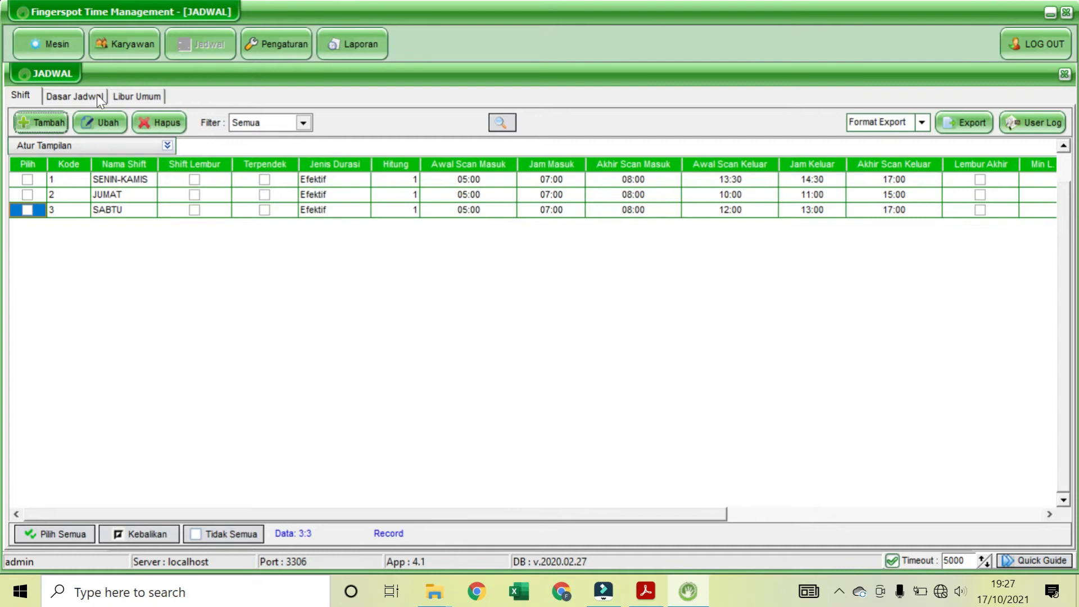
# - Start a new Dasar Jadwal named JADWAL KERJA with a Mingguan period, picking 1 October 2021 as the start date
pyautogui.click(83, 96)
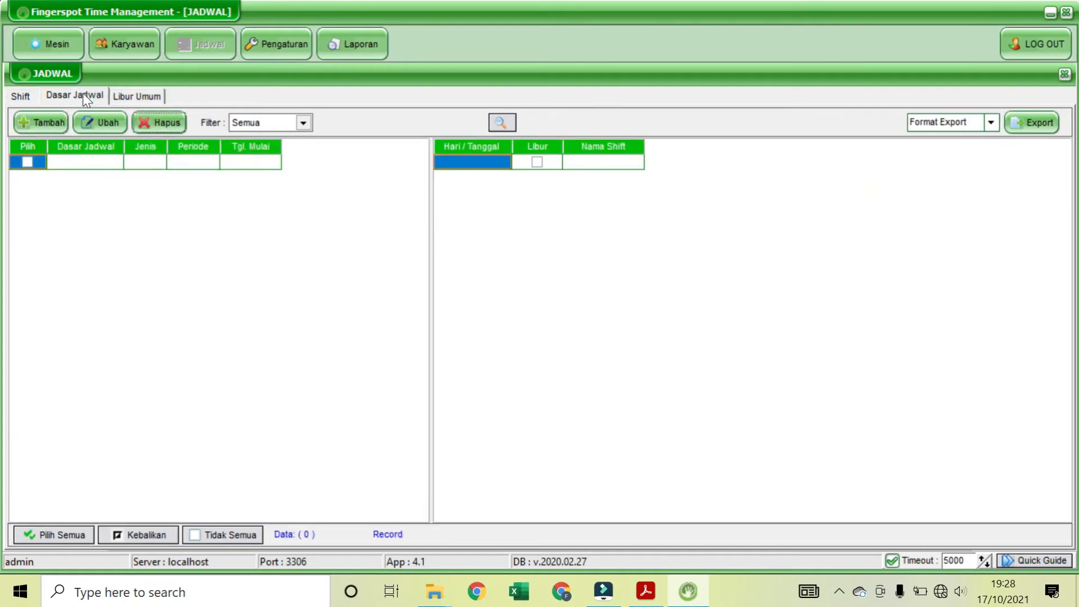
pyautogui.click(39, 133)
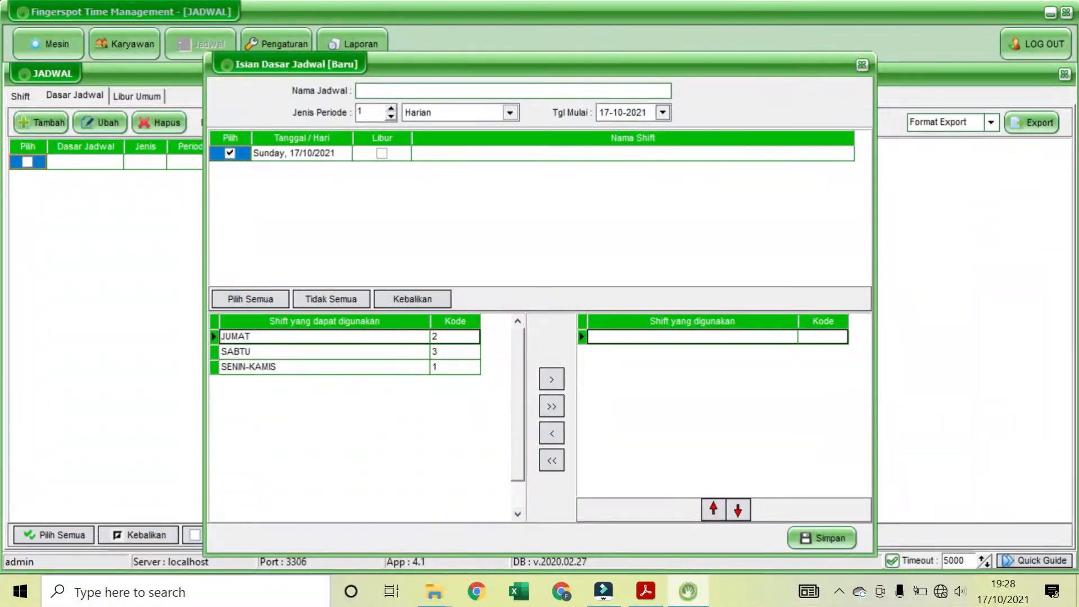
pyautogui.write('JADWAL KERJA')
pyautogui.click(510, 112)
pyautogui.click(490, 140)
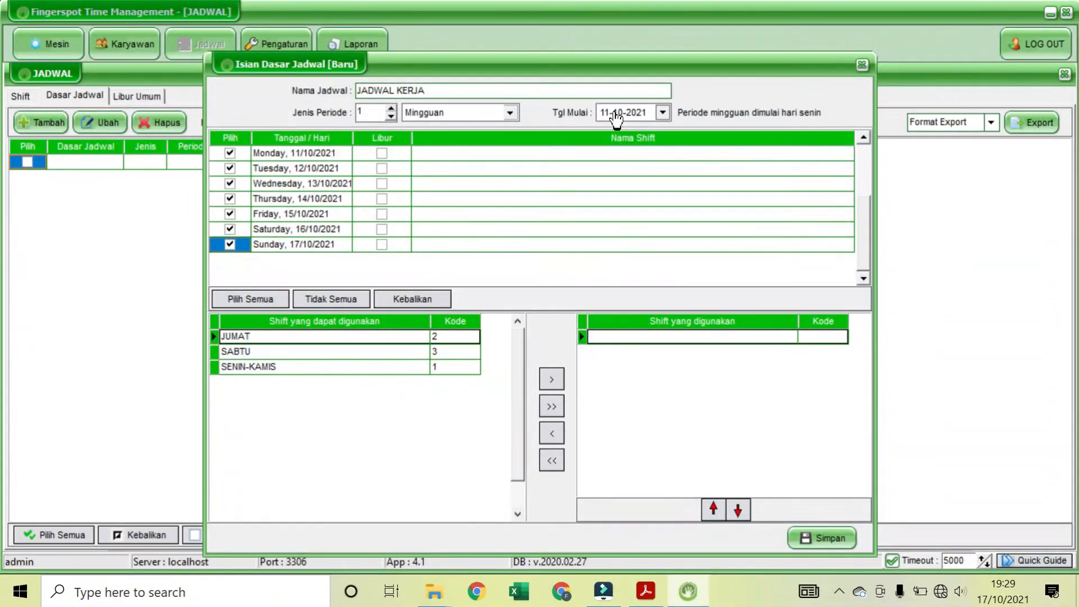
pyautogui.click(659, 113)
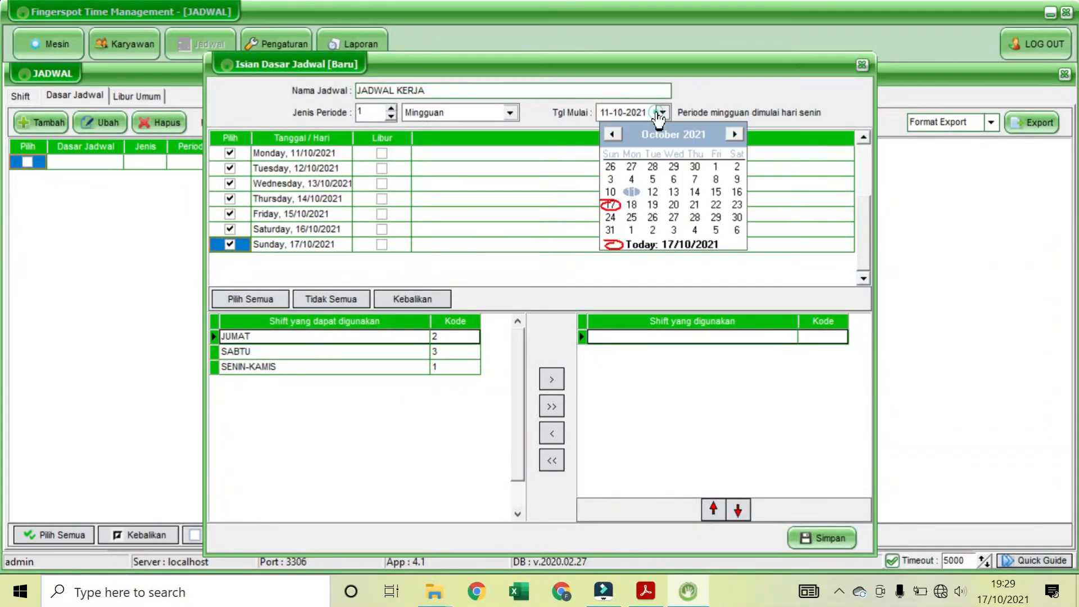
pyautogui.click(714, 167)
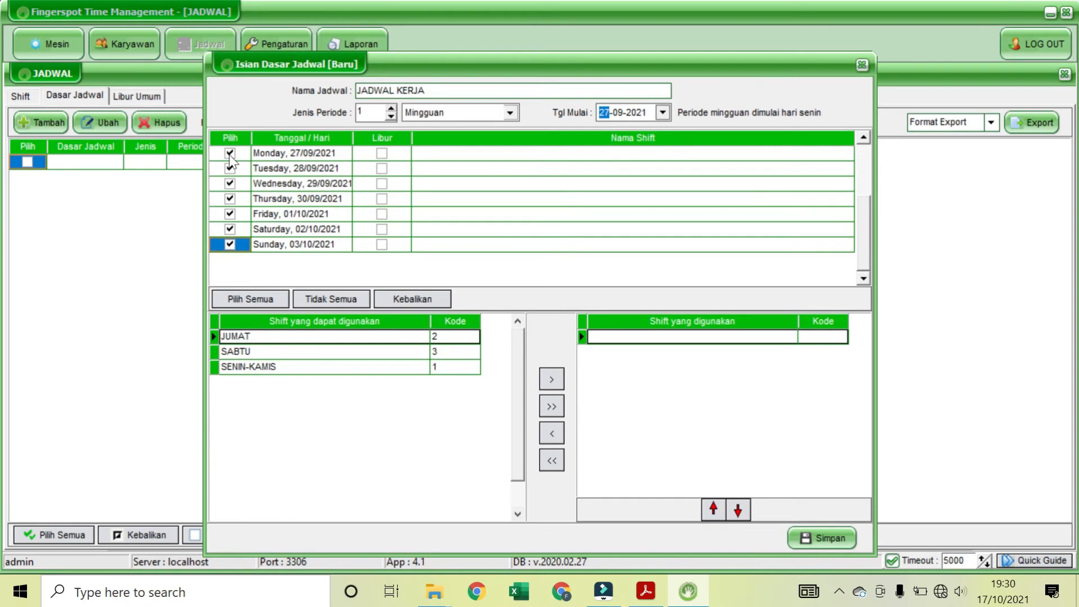
# - Exclude Friday, Saturday and Sunday from the day selection and assign the SENIN-KAMIS shift to Monday through Thursday
pyautogui.click(230, 213)
pyautogui.click(230, 229)
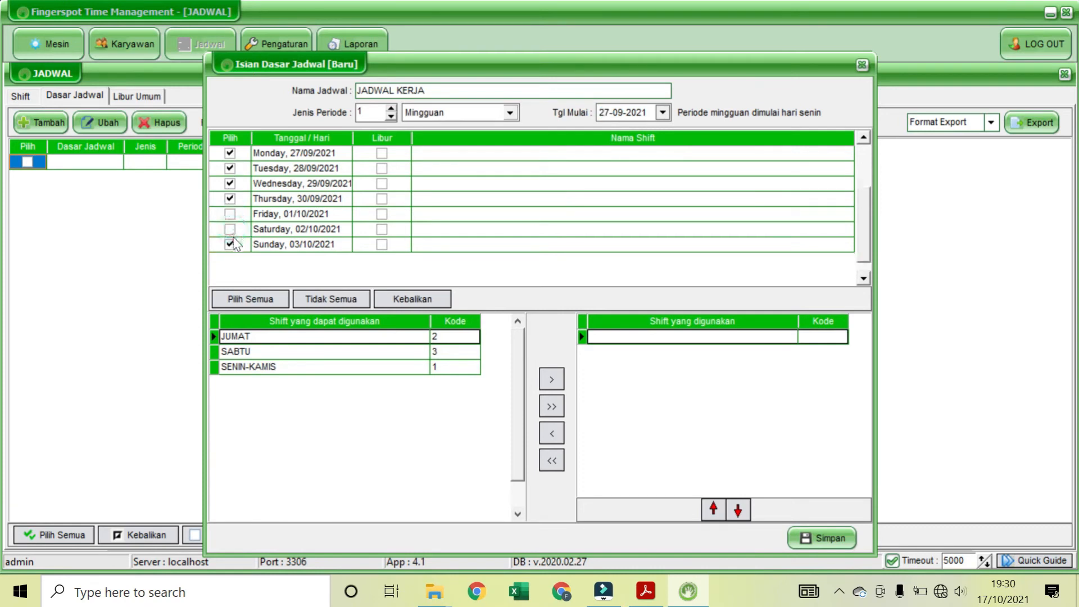
pyautogui.click(230, 243)
pyautogui.click(279, 368)
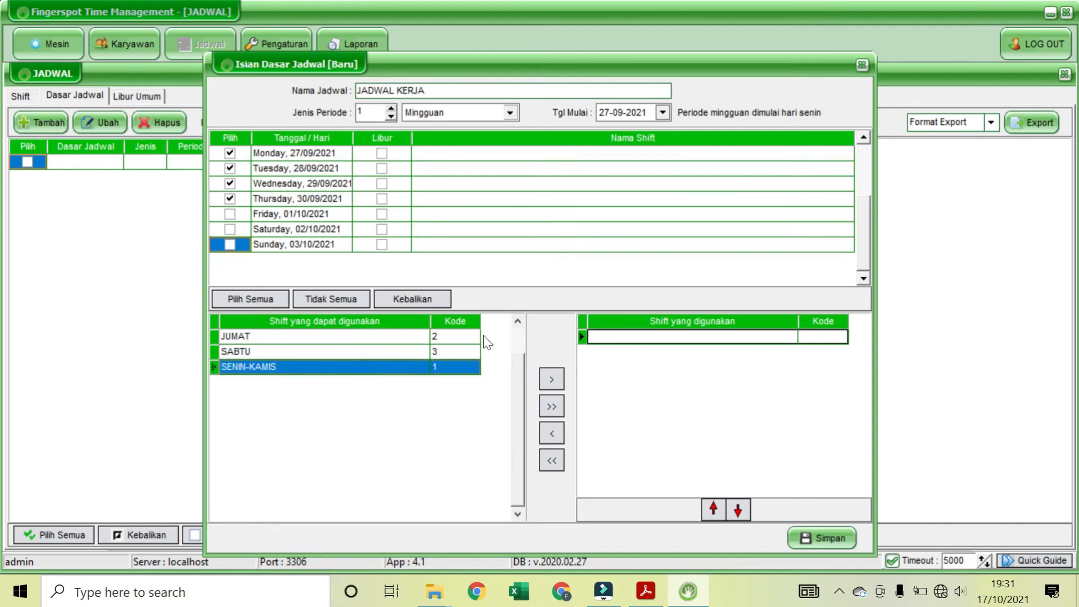
pyautogui.click(551, 381)
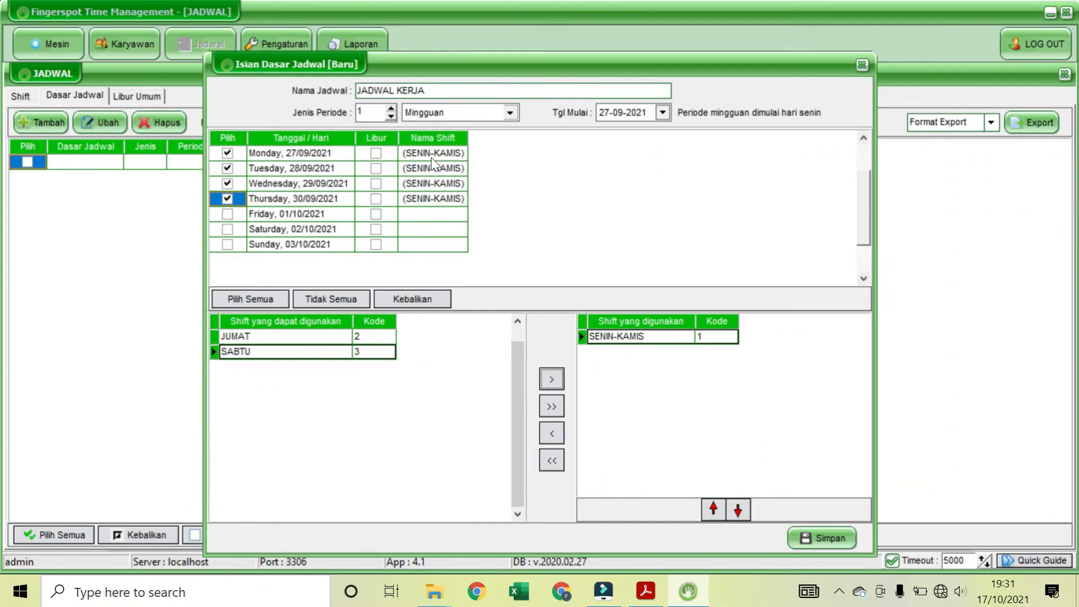
# - Select only Friday, 01/10/2021 in the schedule and assign the JUMAT shift to it
pyautogui.click(227, 214)
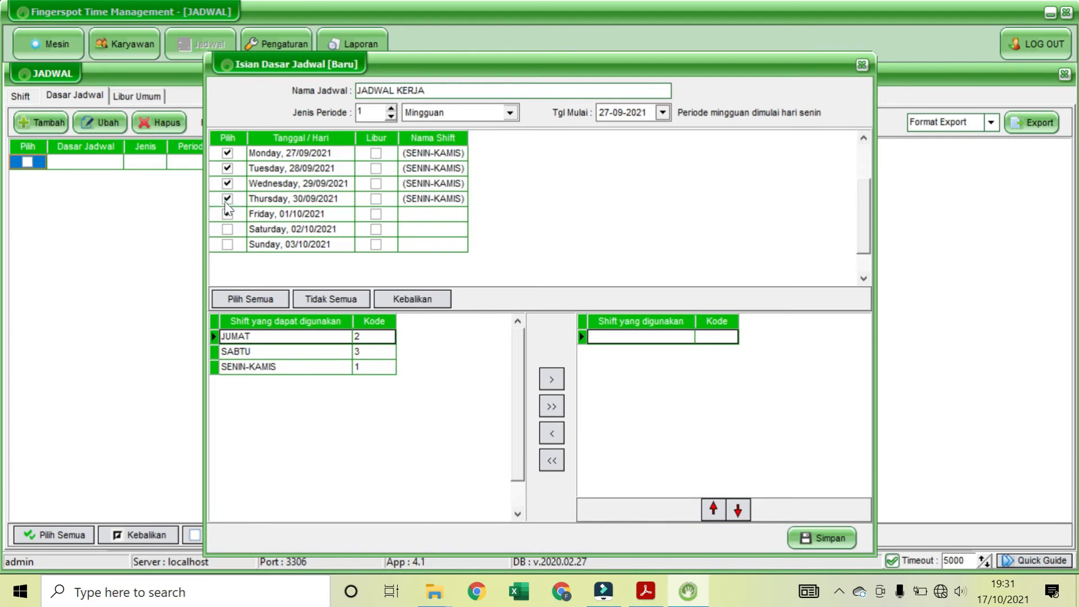
pyautogui.click(227, 199)
pyautogui.click(228, 184)
pyautogui.click(227, 168)
pyautogui.click(228, 154)
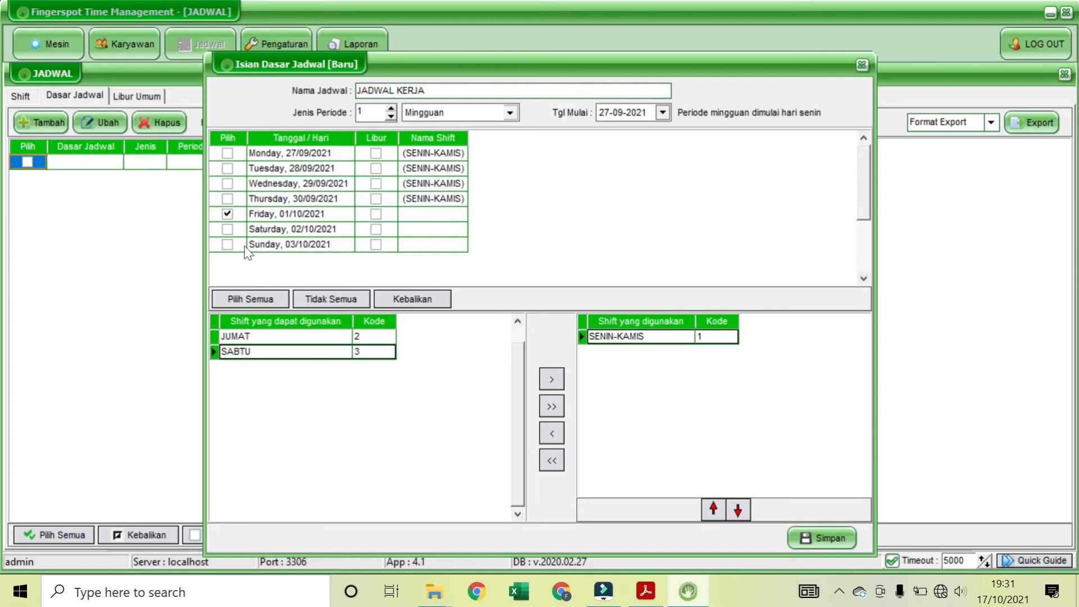
pyautogui.click(261, 338)
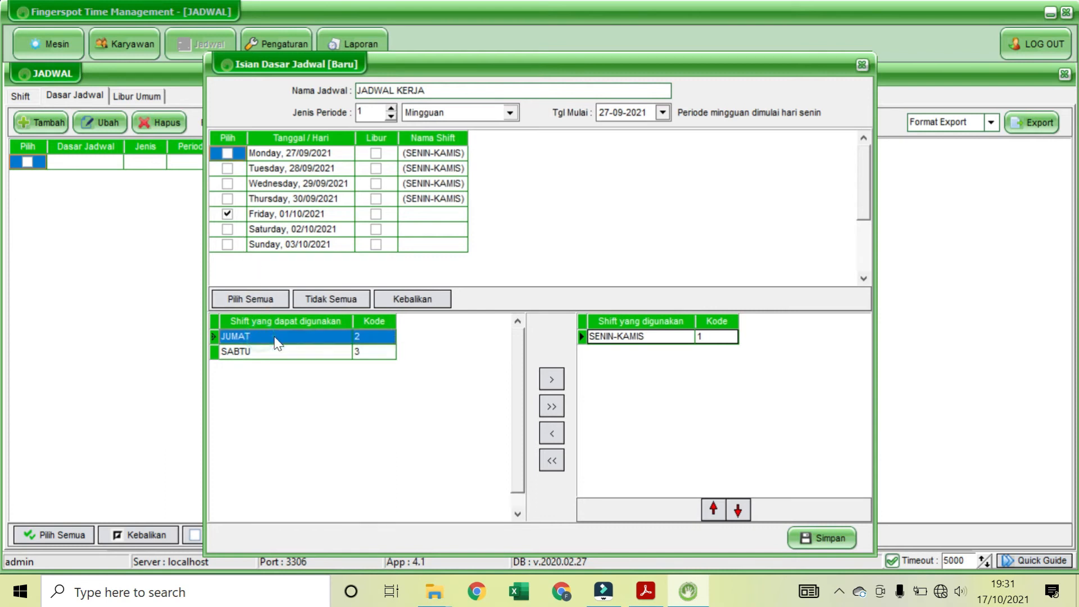
pyautogui.click(548, 380)
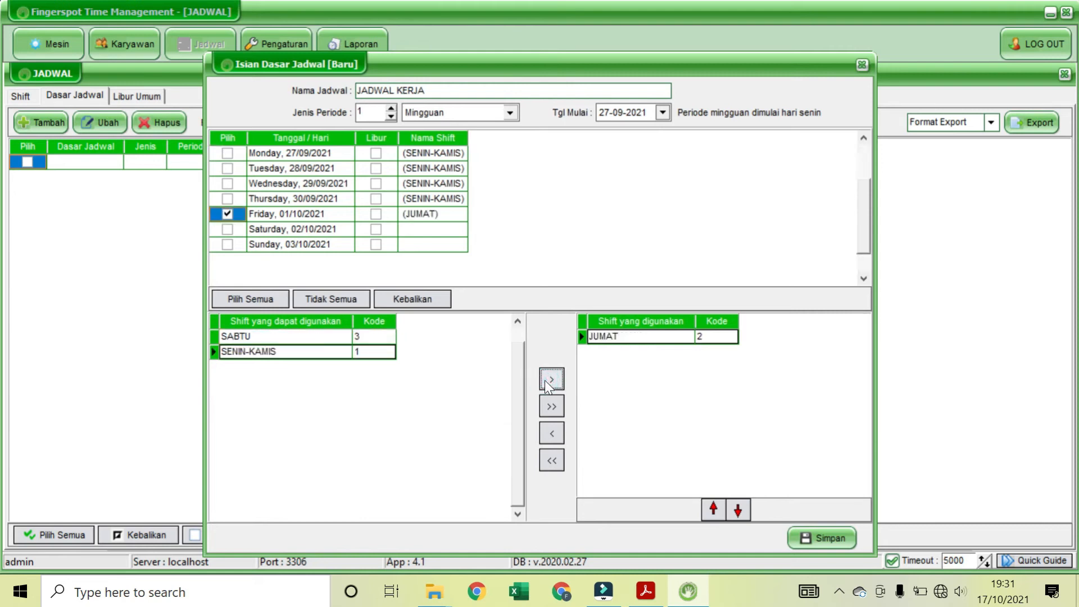
# - Select only Saturday, 02/10/2021 in the schedule and assign the SABTU shift to it
pyautogui.click(227, 229)
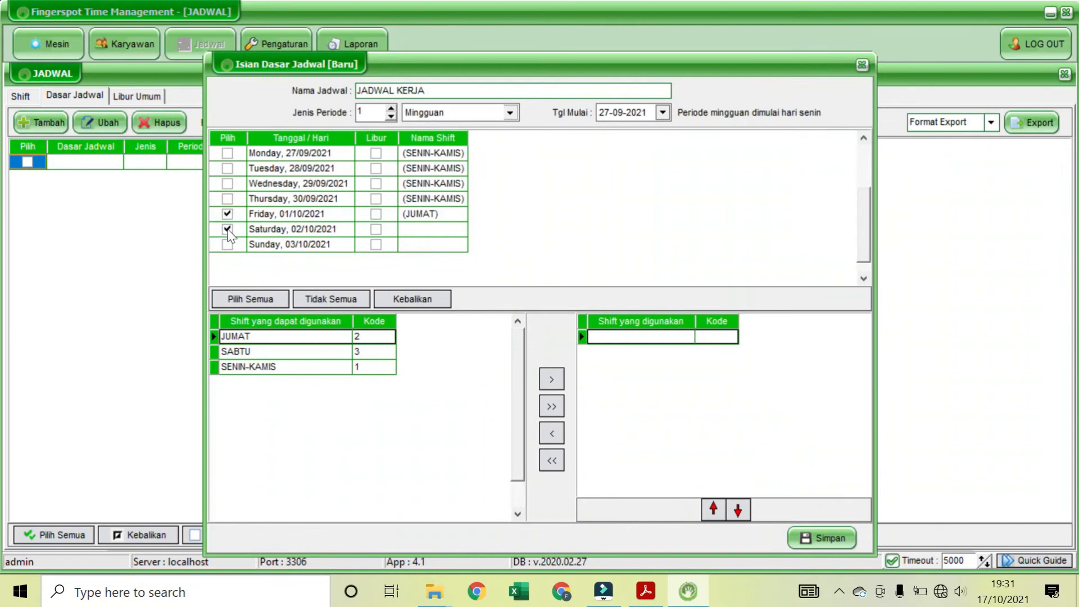
pyautogui.click(227, 214)
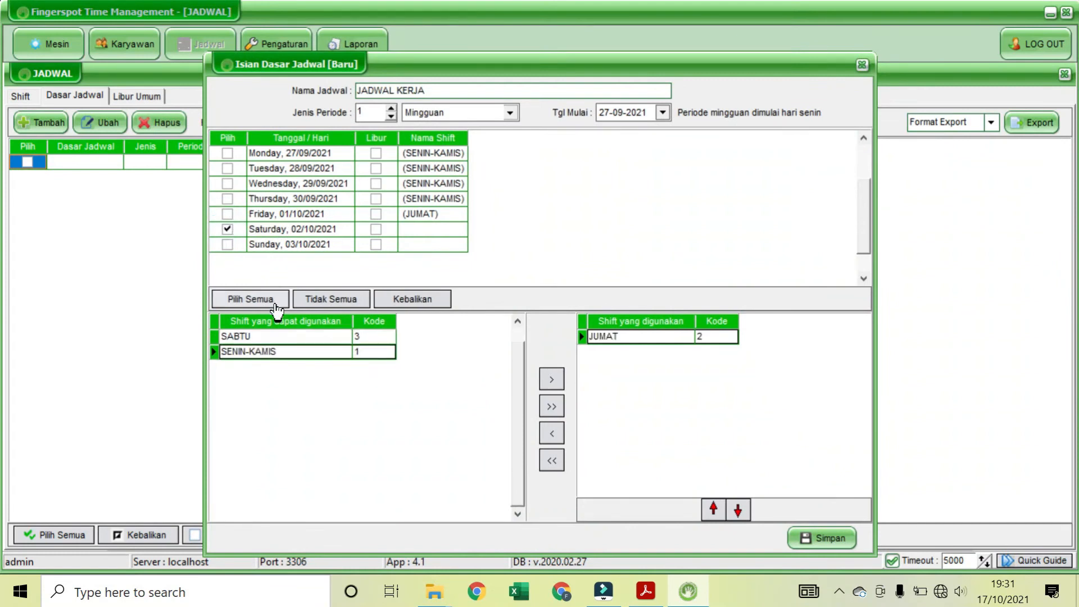
pyautogui.click(276, 337)
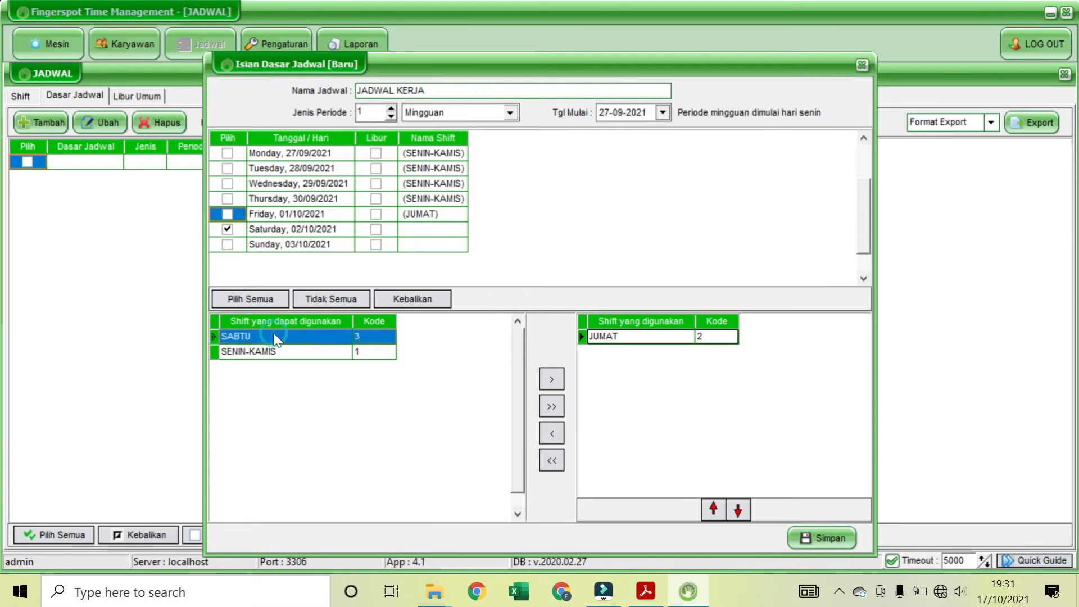
pyautogui.click(551, 380)
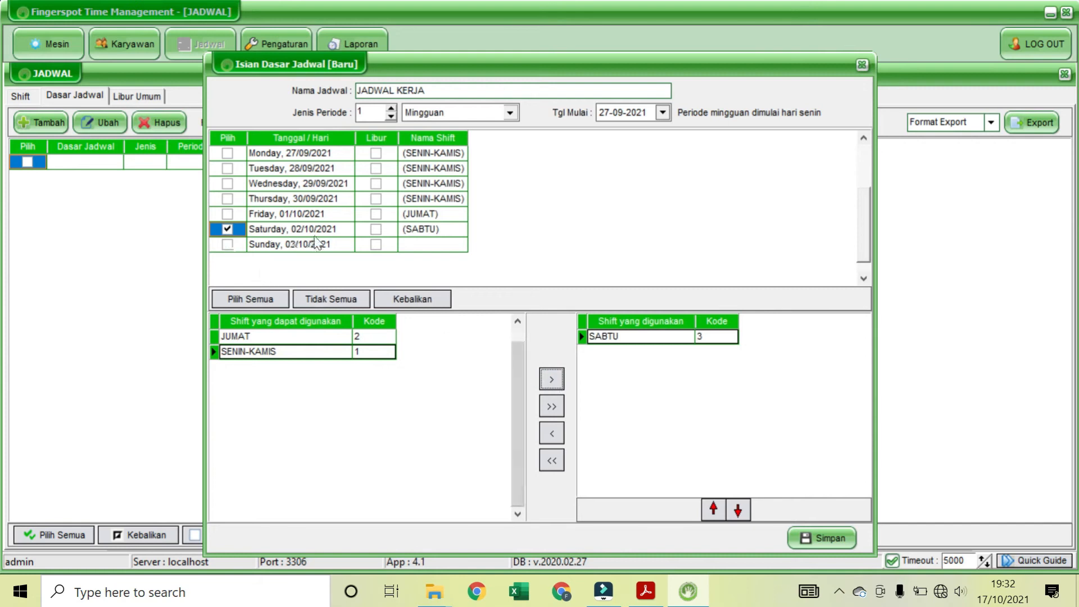
# - Mark Sunday, 03/10/2021 as Libur and save the JADWAL KERJA base schedule
pyautogui.click(376, 245)
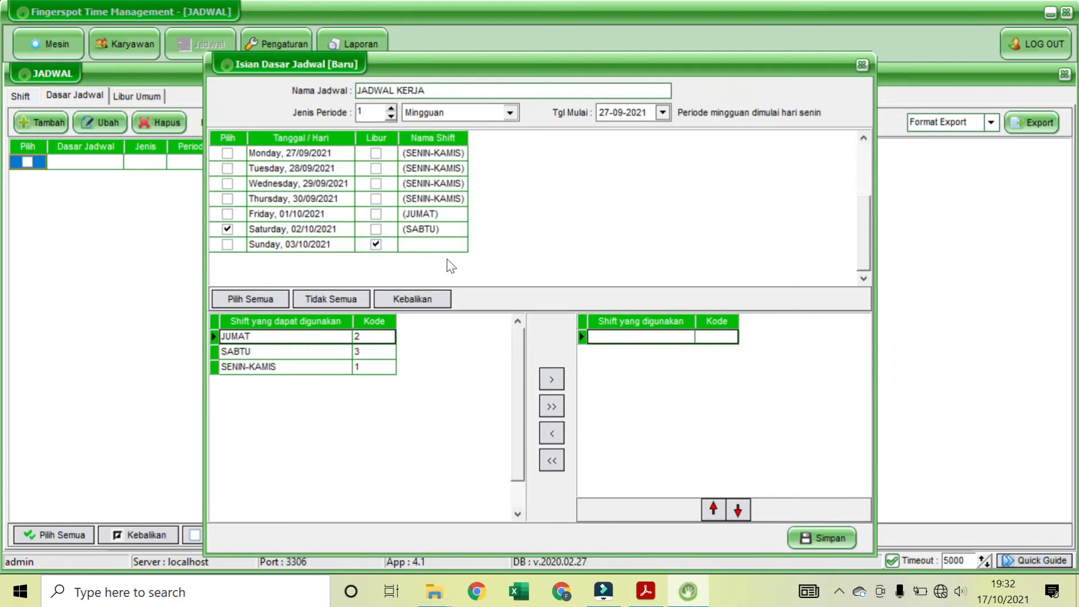
pyautogui.click(824, 538)
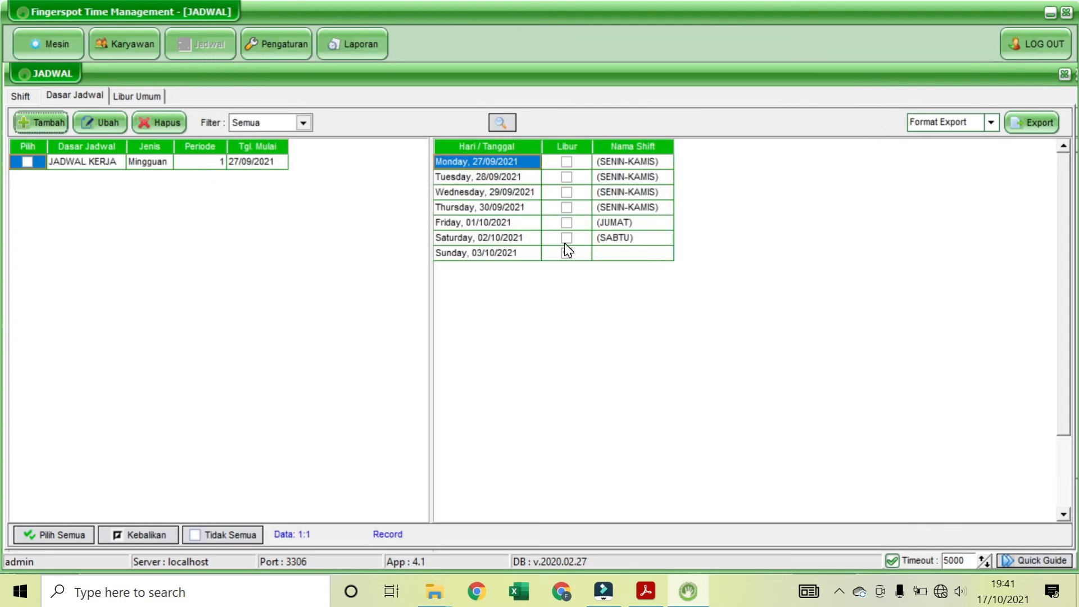
pyautogui.click(567, 251)
# - Start a new Libur Umum entry with both the start and end dates set to 20-10-2021
pyautogui.click(126, 95)
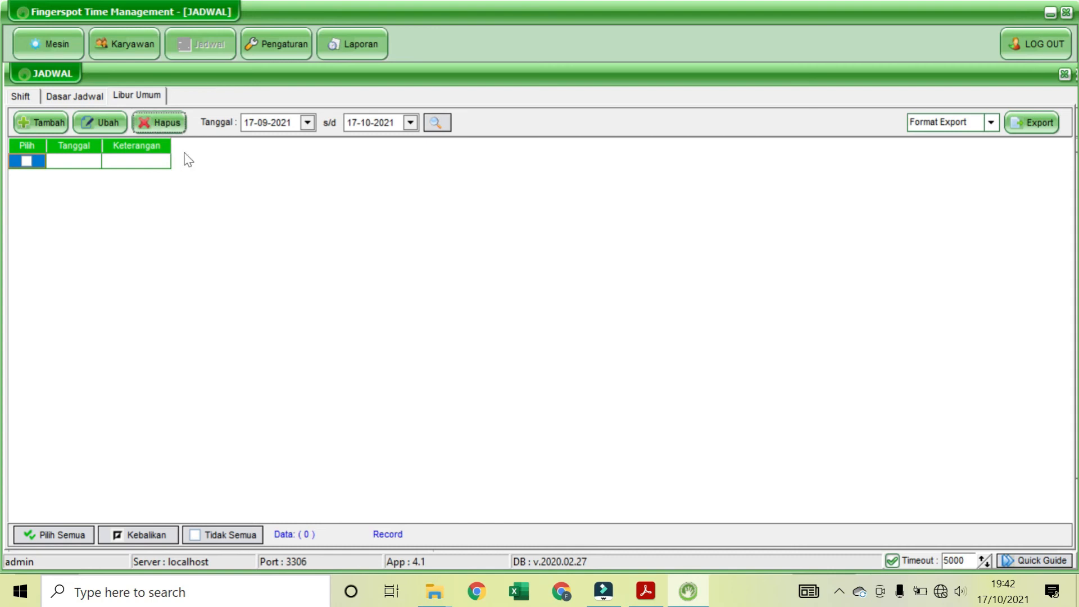
pyautogui.click(51, 123)
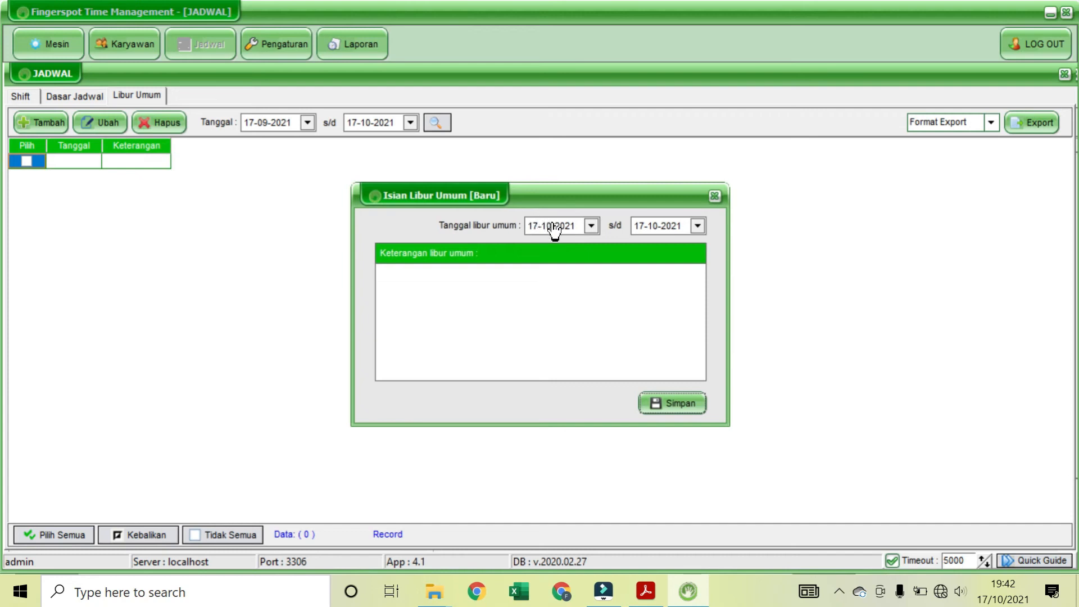
pyautogui.click(591, 226)
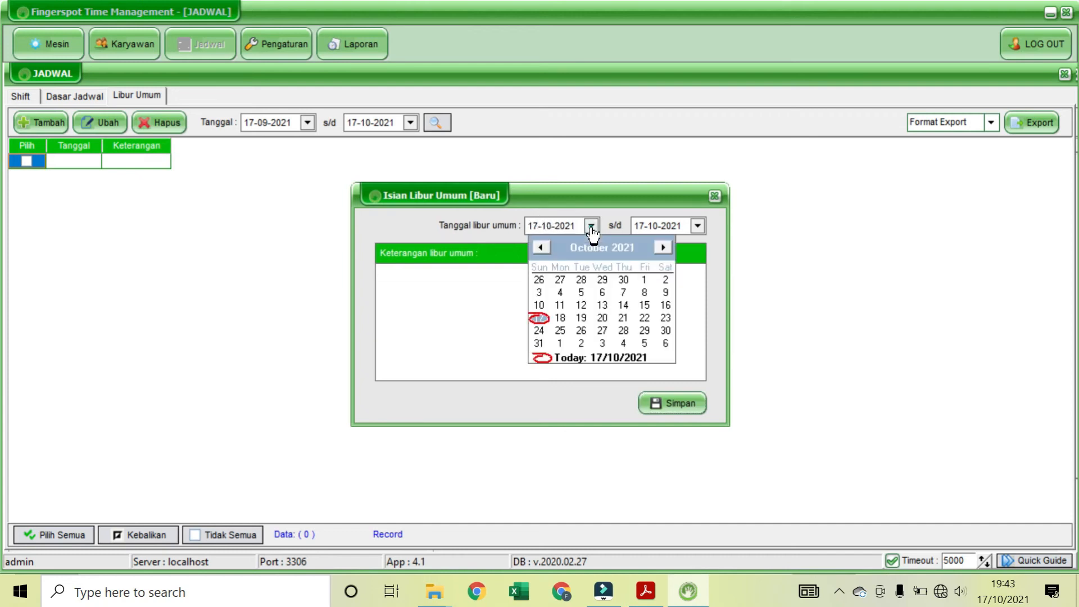
pyautogui.click(602, 317)
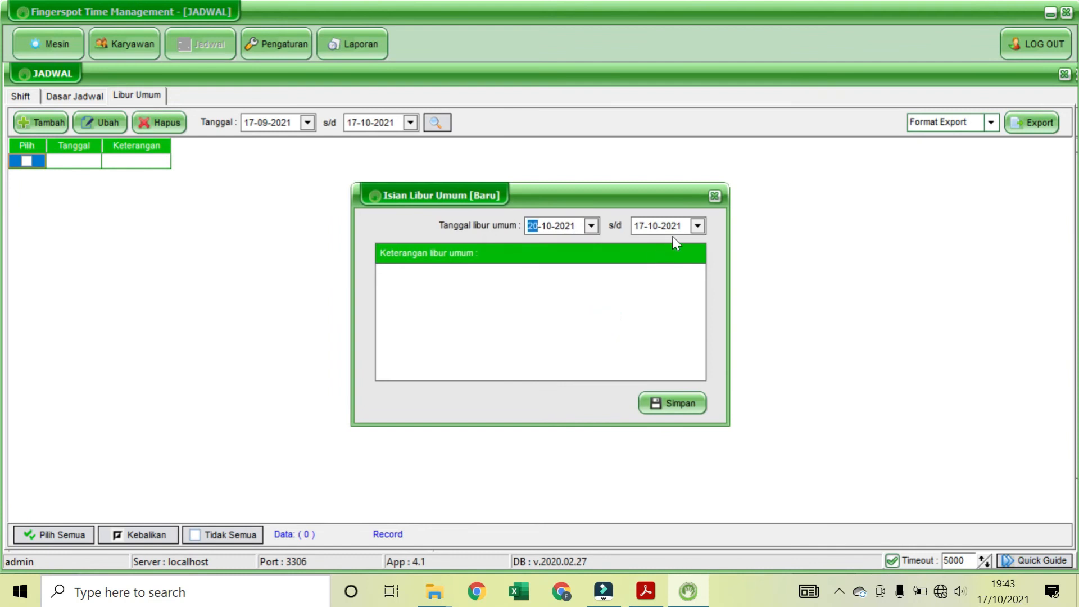
pyautogui.click(697, 226)
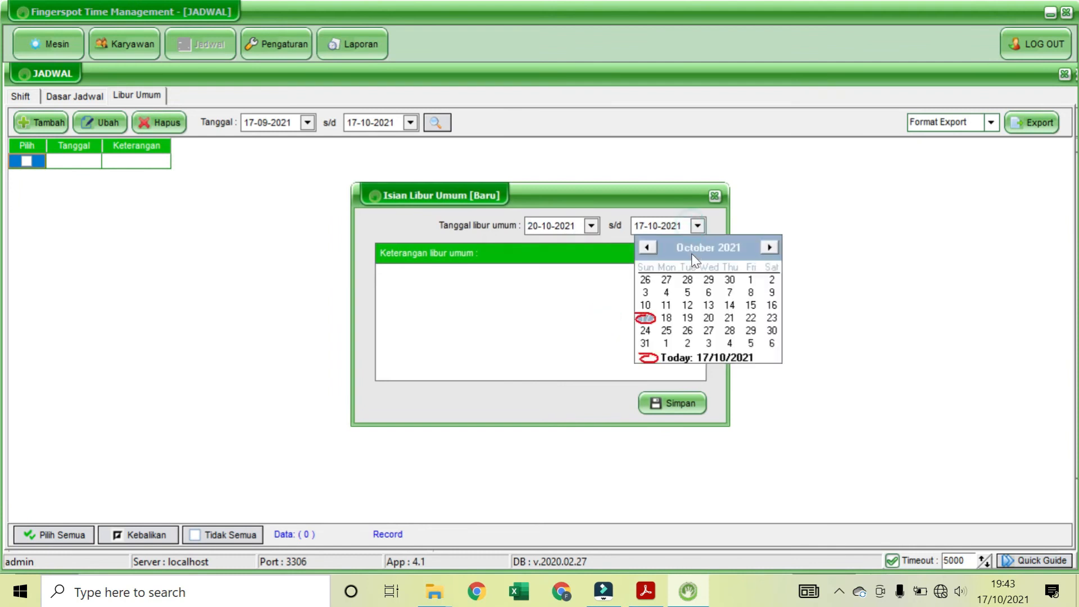
pyautogui.click(706, 322)
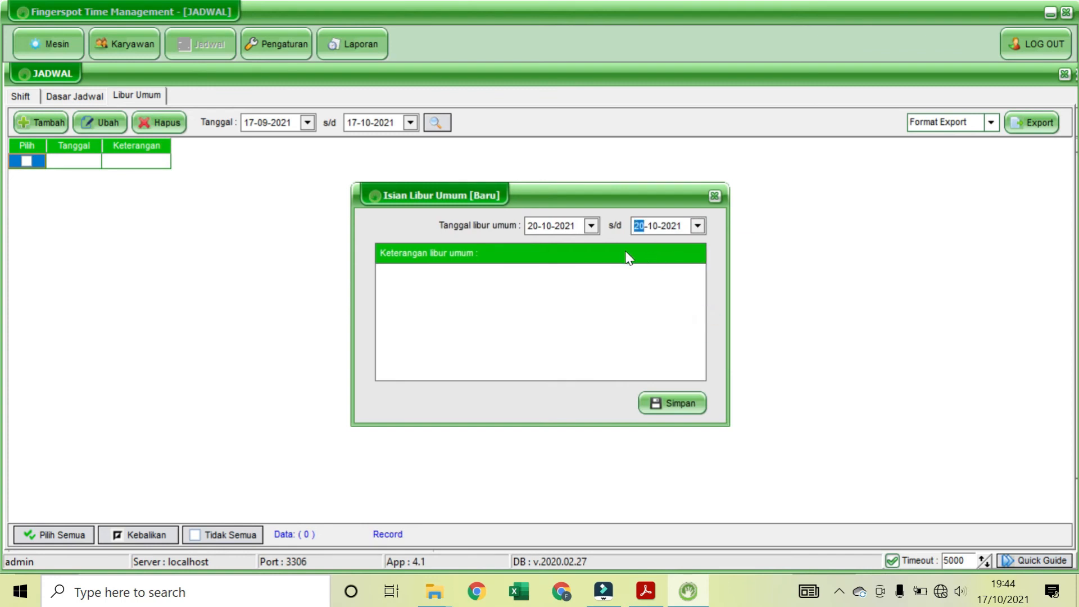
# - Describe the public holiday as MAULID NABI MUHAMMAD and save it
pyautogui.click(527, 255)
pyautogui.click(460, 289)
pyautogui.write('MAULID NABI MUHAMMAD')
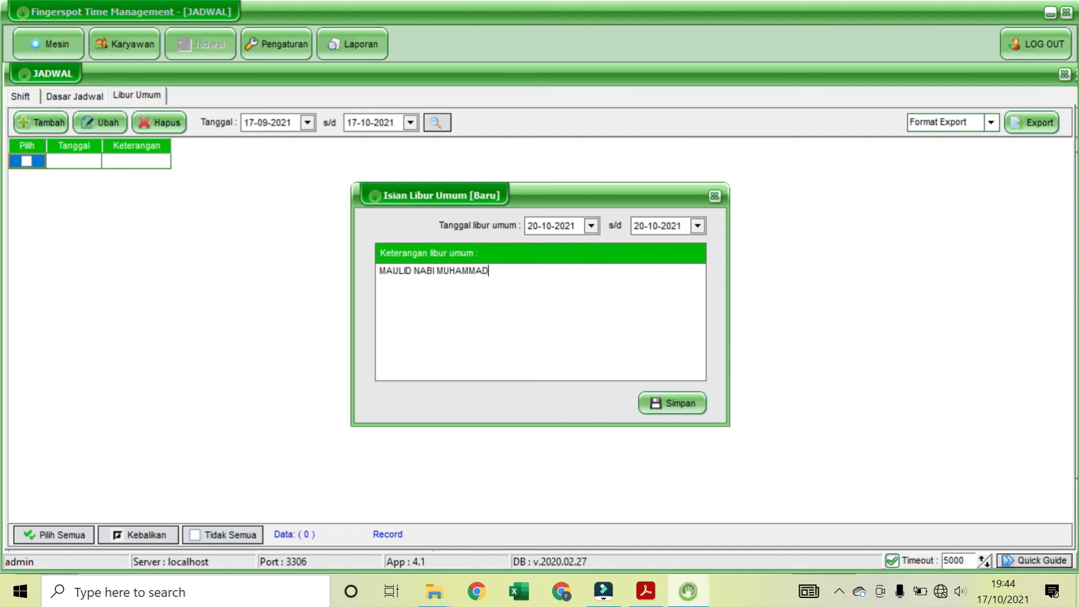
pyautogui.click(652, 405)
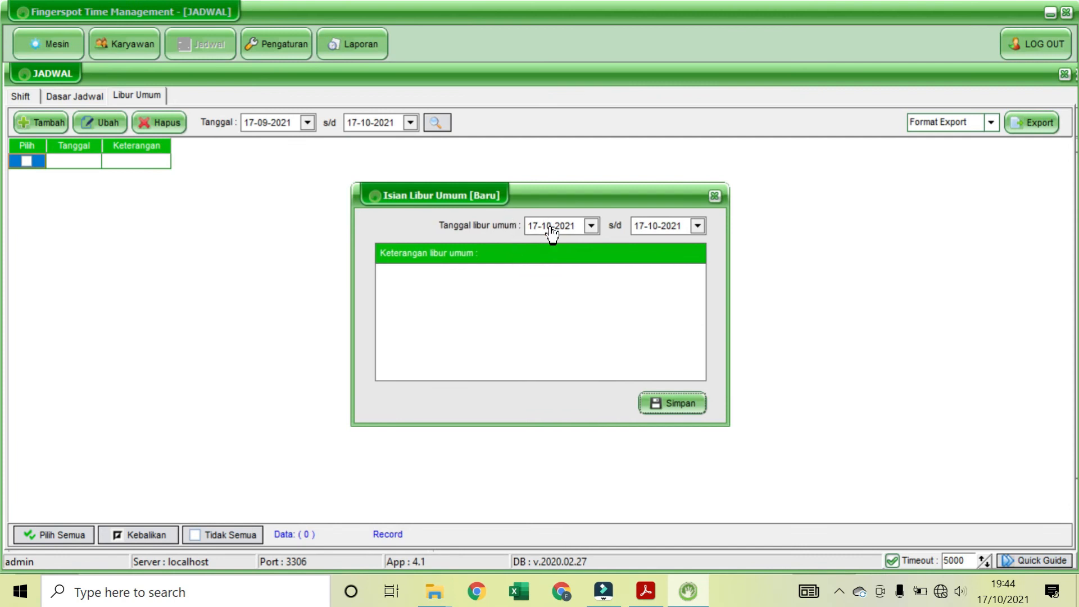
pyautogui.click(591, 230)
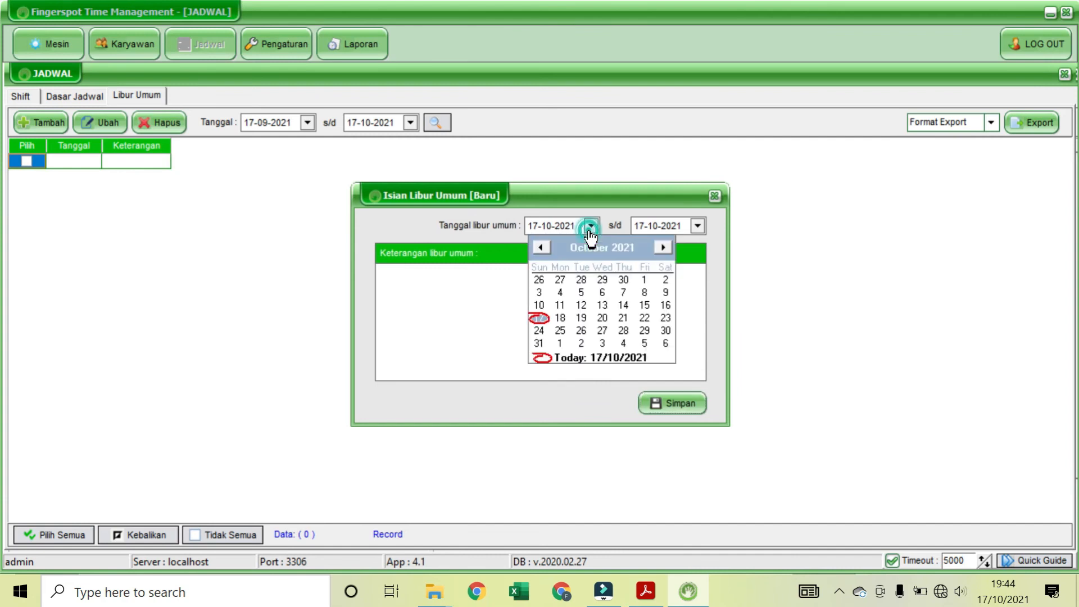
pyautogui.click(699, 231)
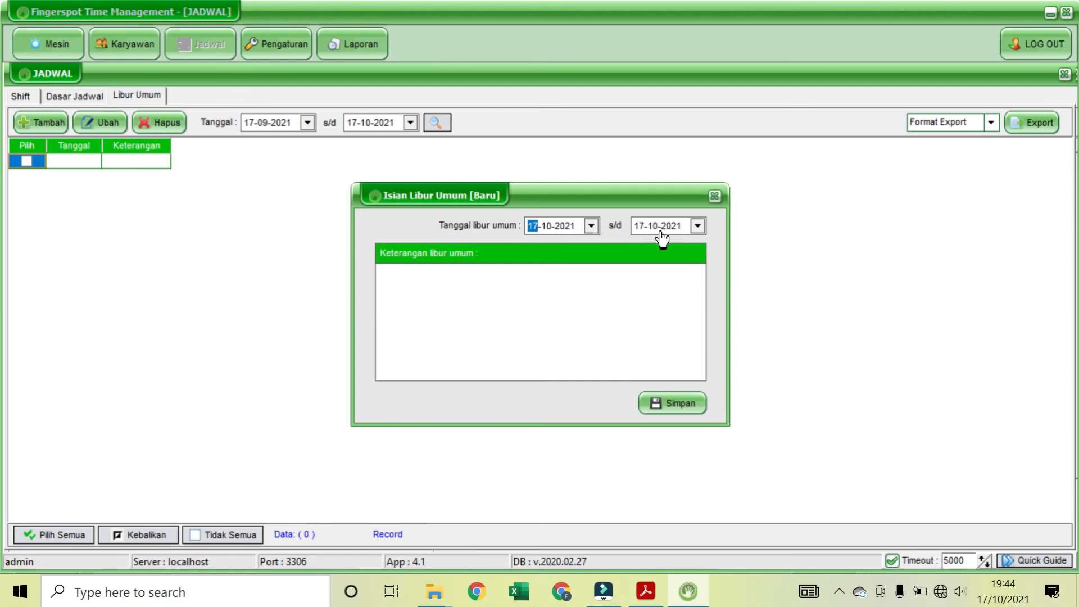
pyautogui.click(600, 292)
# - Close the blank holiday form, list the public holidays up to 21-10-2021, and tick the MAULID NABI MUHAMMAD entry
pyautogui.click(715, 197)
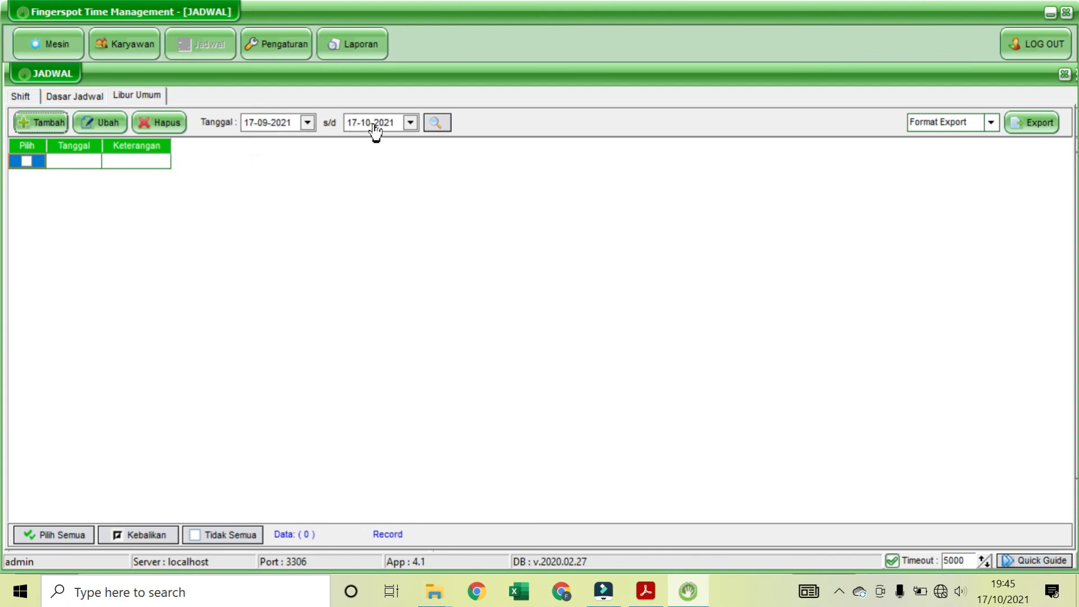
pyautogui.click(411, 123)
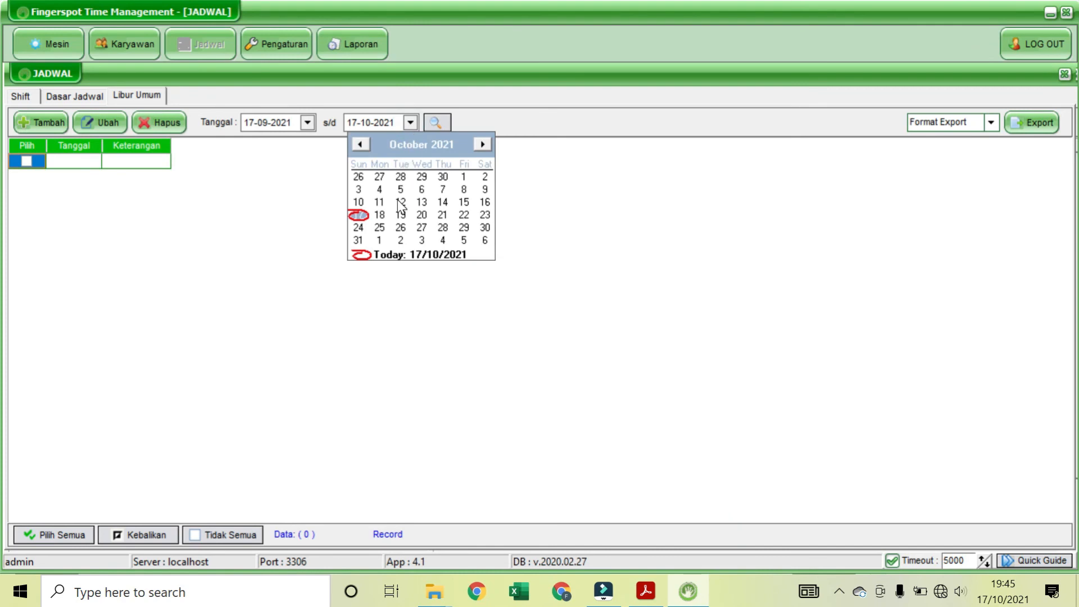
pyautogui.click(442, 215)
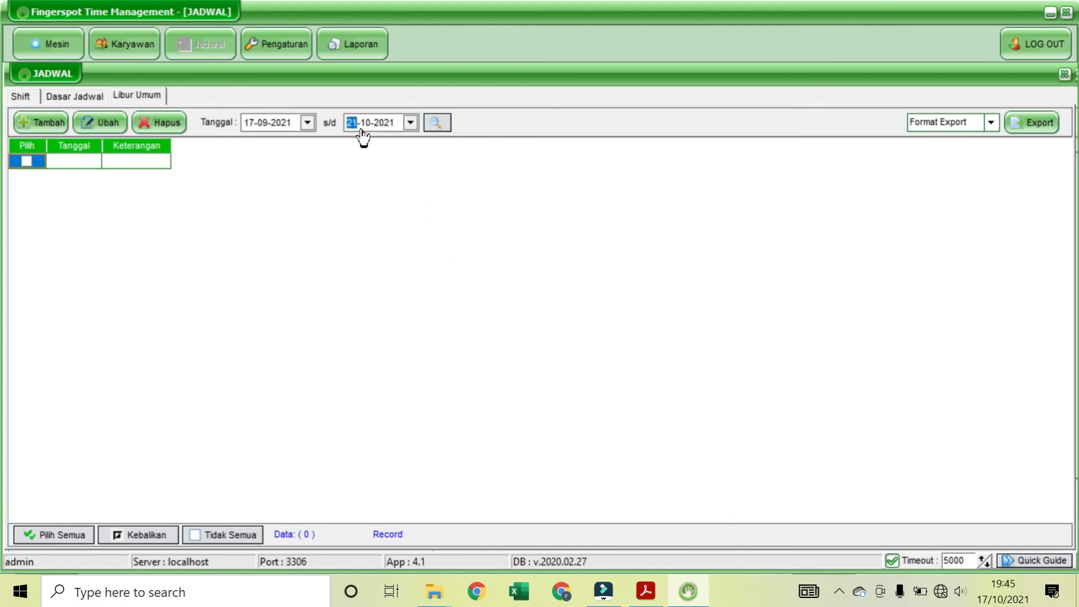
pyautogui.click(437, 125)
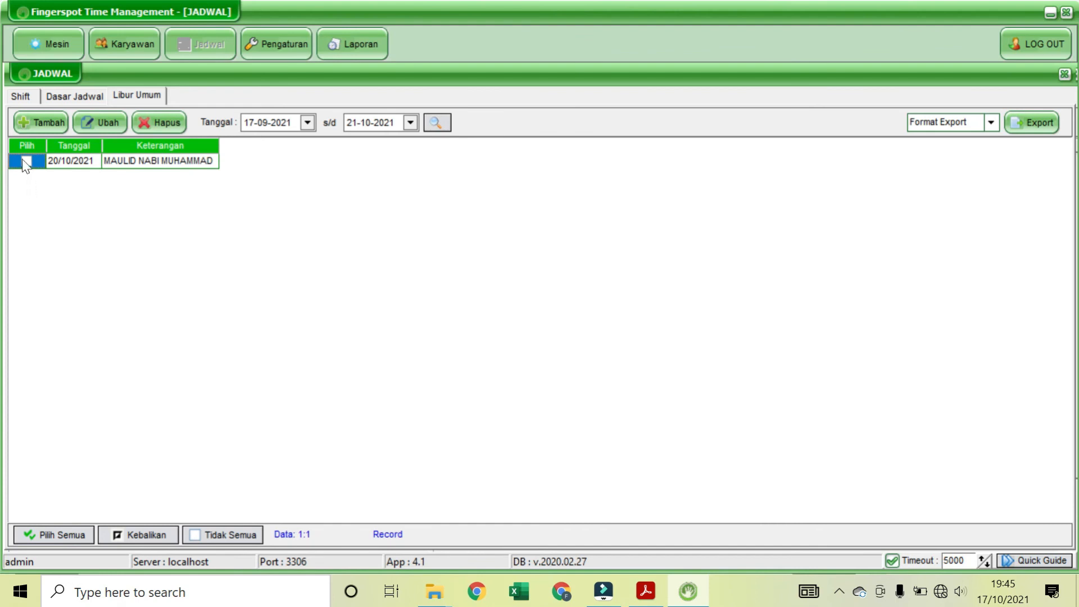
pyautogui.click(135, 159)
# - Review the Shift, Dasar Jadwal and Libur Umum lists, ending on the JADWAL KERJA base schedule
pyautogui.click(21, 96)
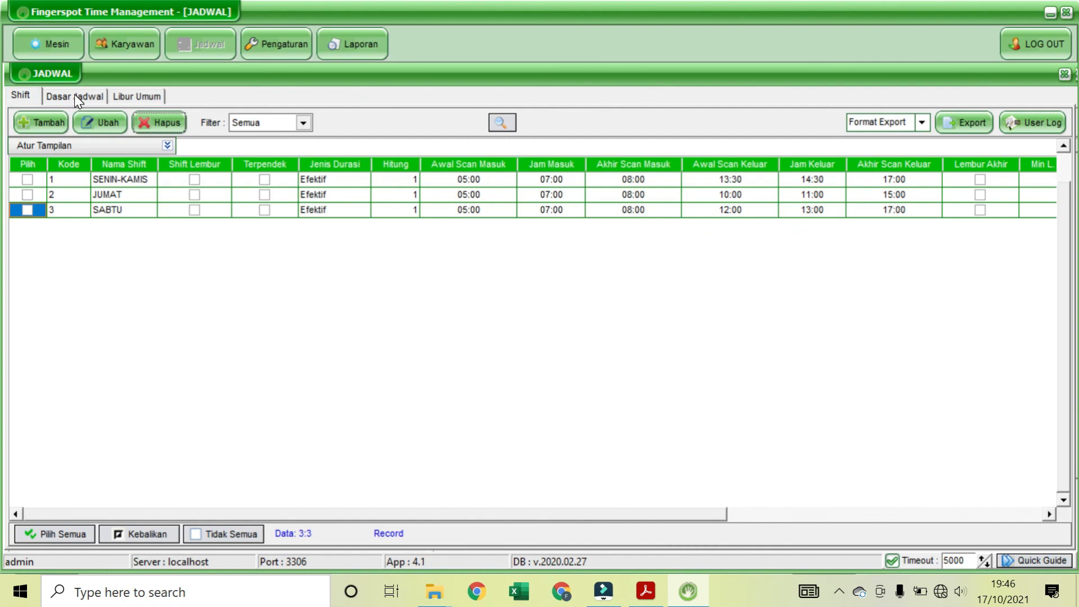
pyautogui.click(74, 95)
pyautogui.click(126, 94)
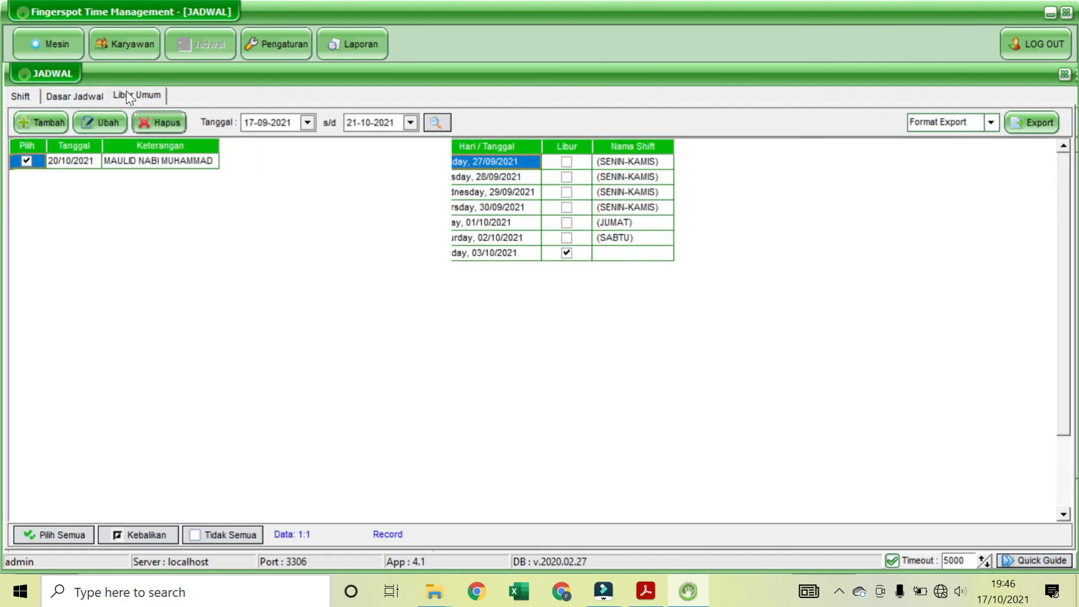
pyautogui.click(86, 97)
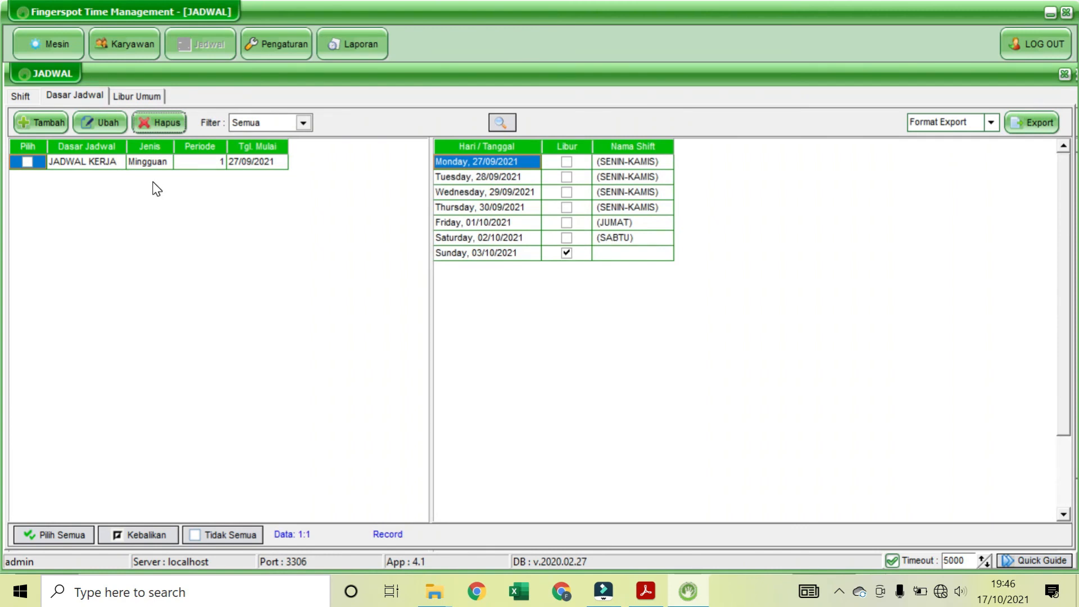
# - Show the Karyawan list and select every employee in it
pyautogui.click(117, 52)
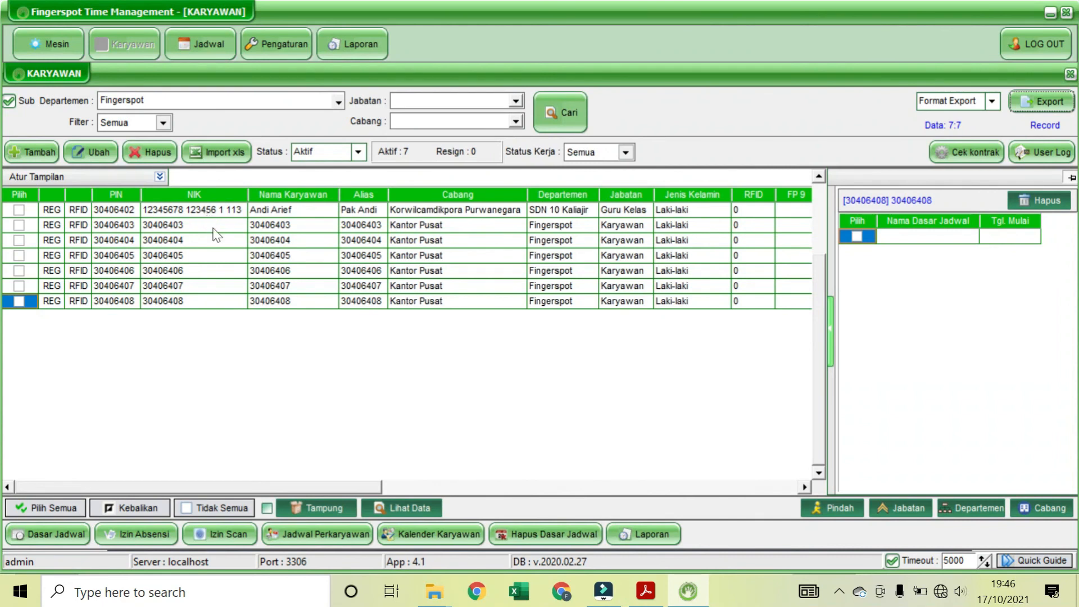
pyautogui.click(18, 210)
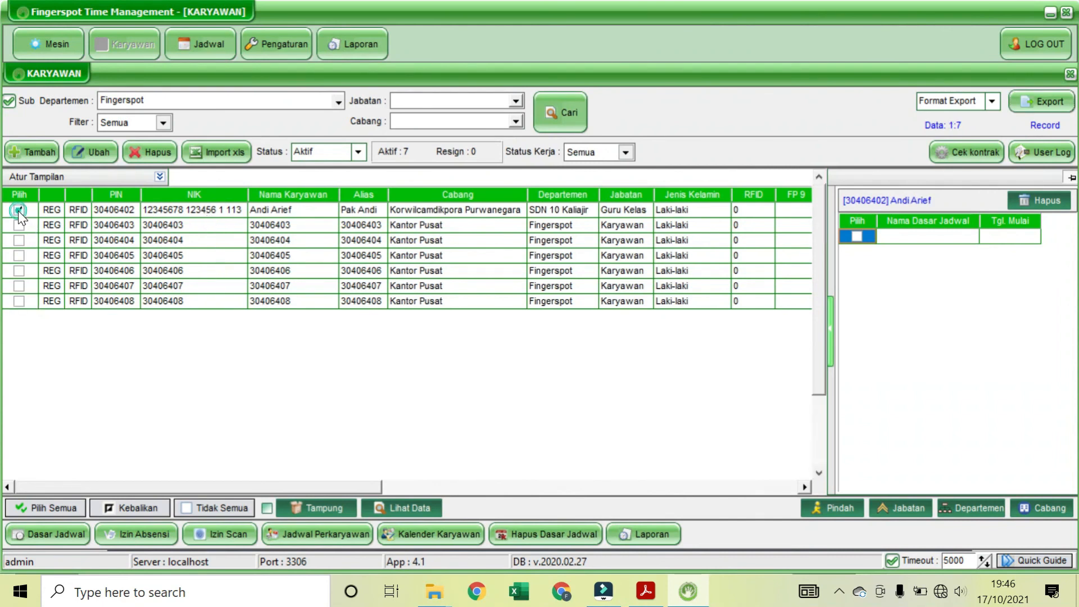
pyautogui.click(19, 225)
pyautogui.click(19, 241)
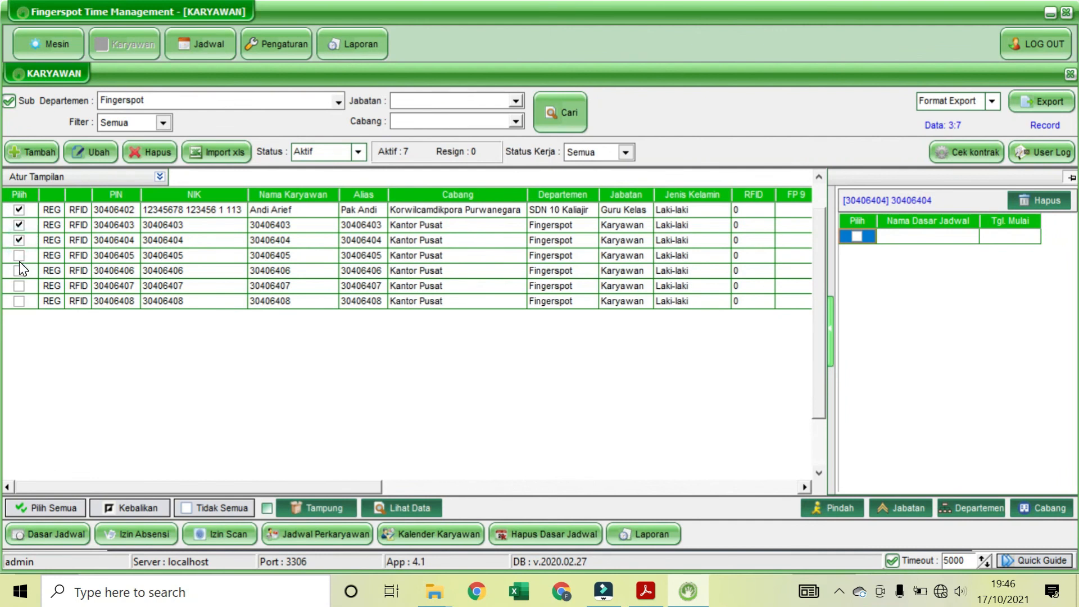
pyautogui.click(19, 256)
pyautogui.click(19, 271)
pyautogui.click(19, 286)
pyautogui.click(18, 302)
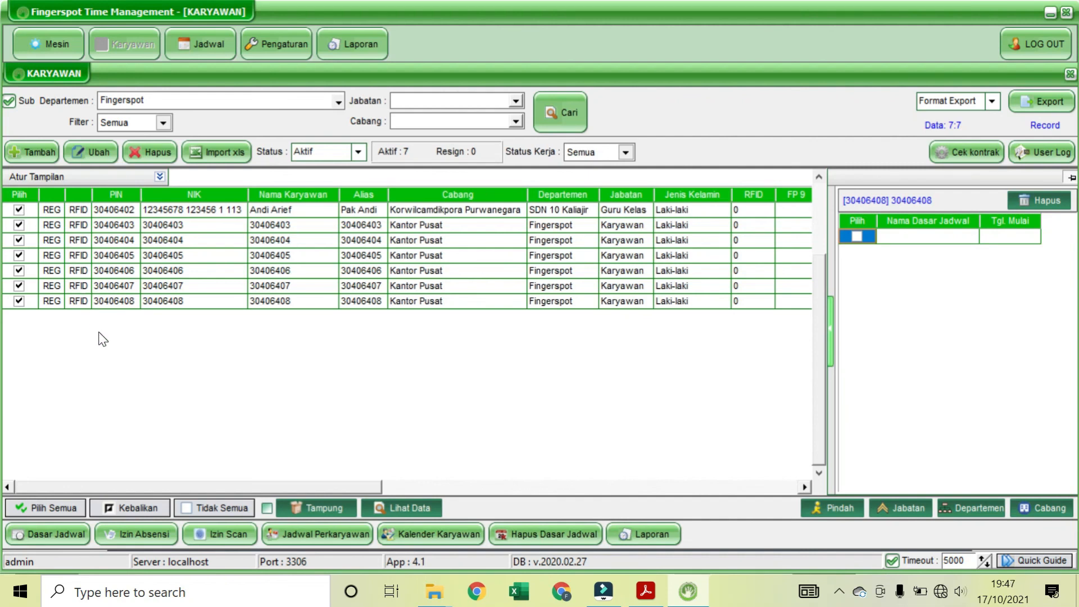
# - Assign the JADWAL KERJA base schedule to the selected employees and save the assignment
pyautogui.click(54, 535)
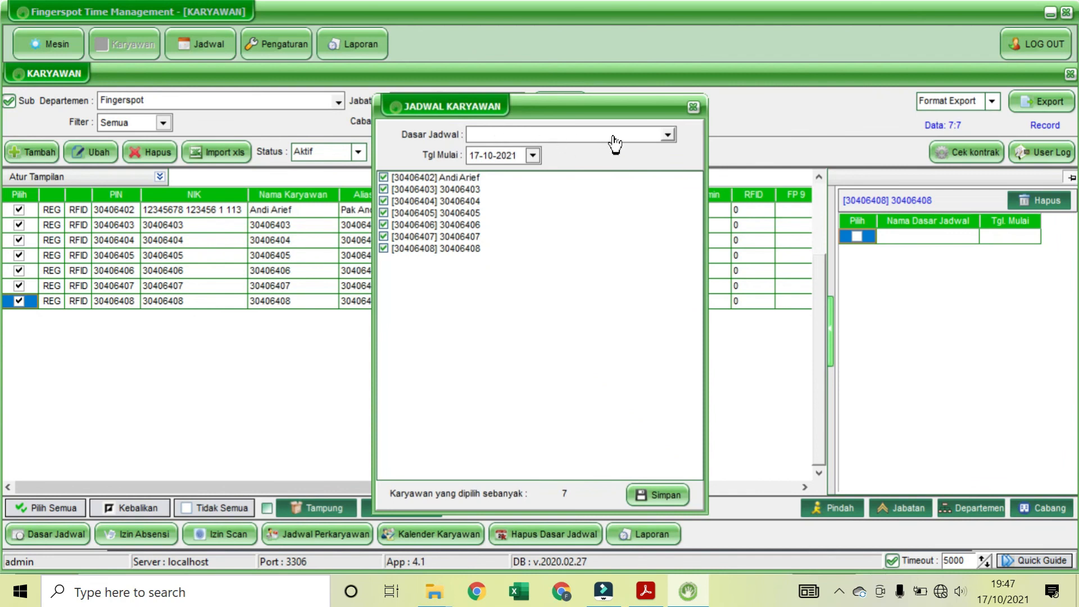
pyautogui.click(668, 135)
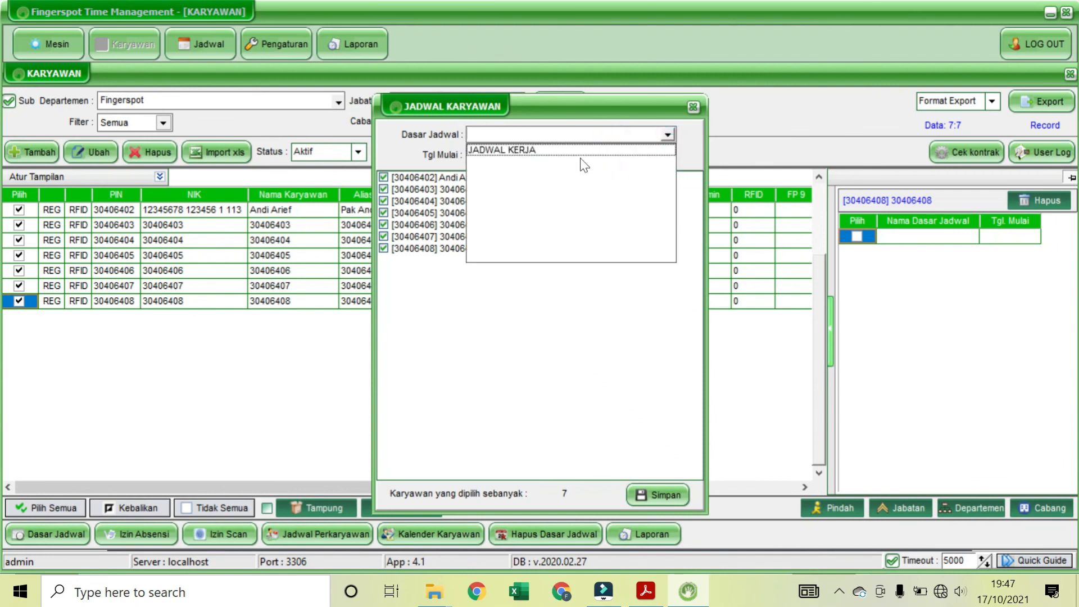
pyautogui.click(529, 151)
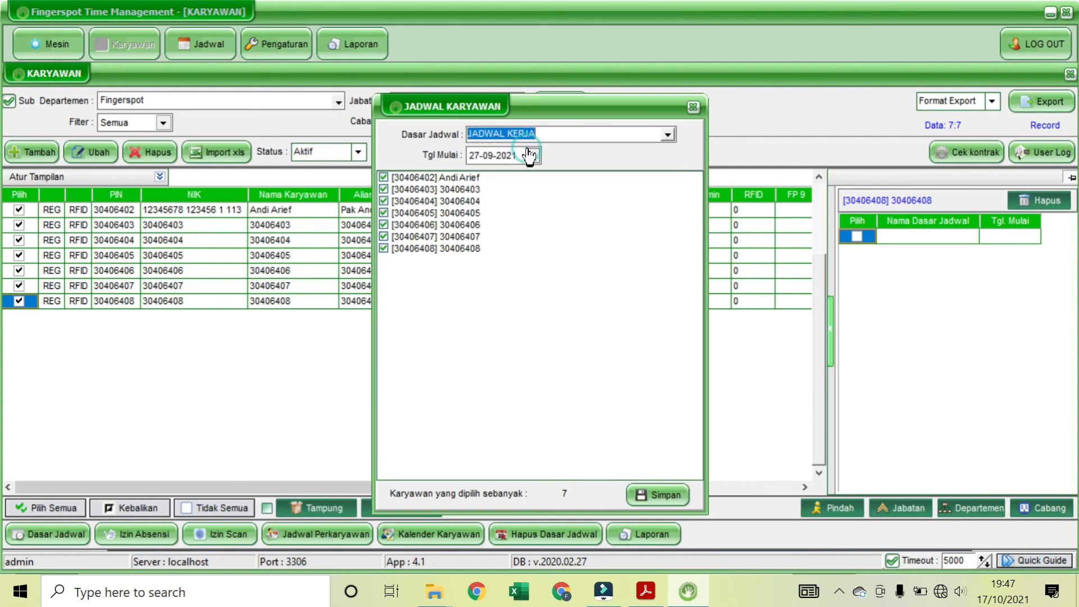
pyautogui.click(651, 492)
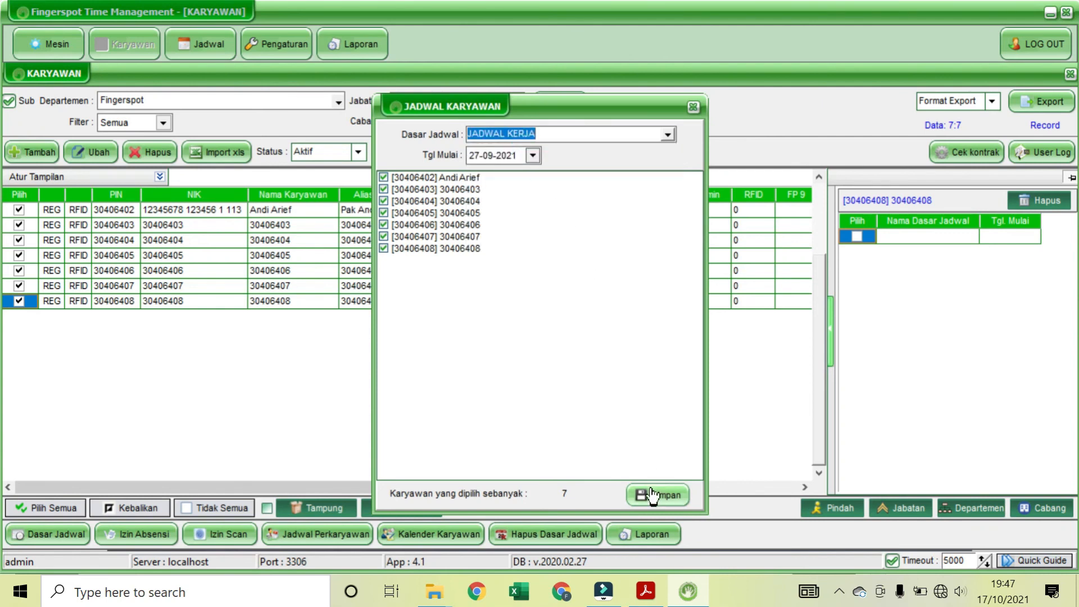